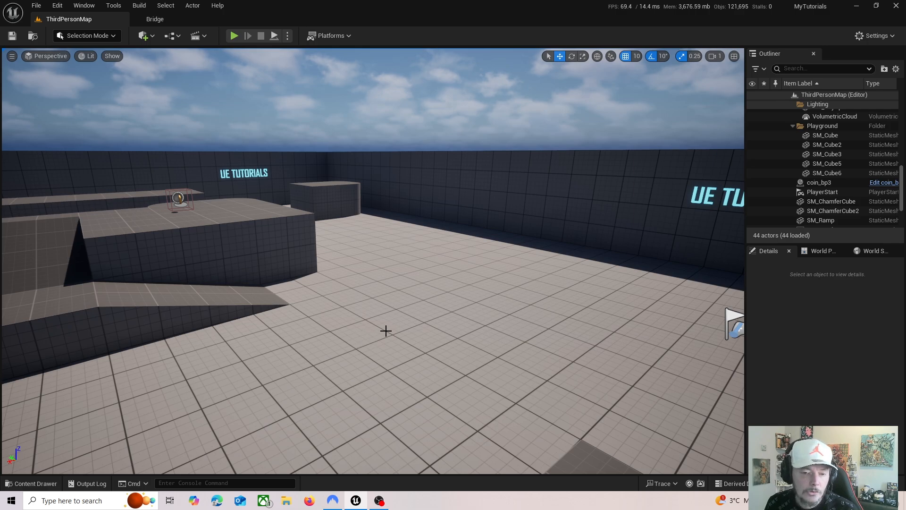
Create a folder named camz in the project's Content folder and open it
{"action": "left_click", "coordinate": [31, 483]}
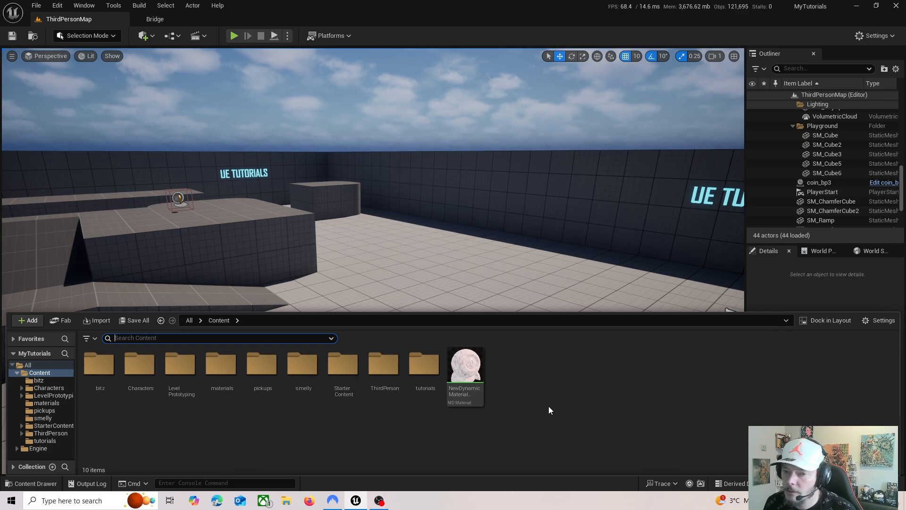
{"action": "right_click", "coordinate": [524, 382]}
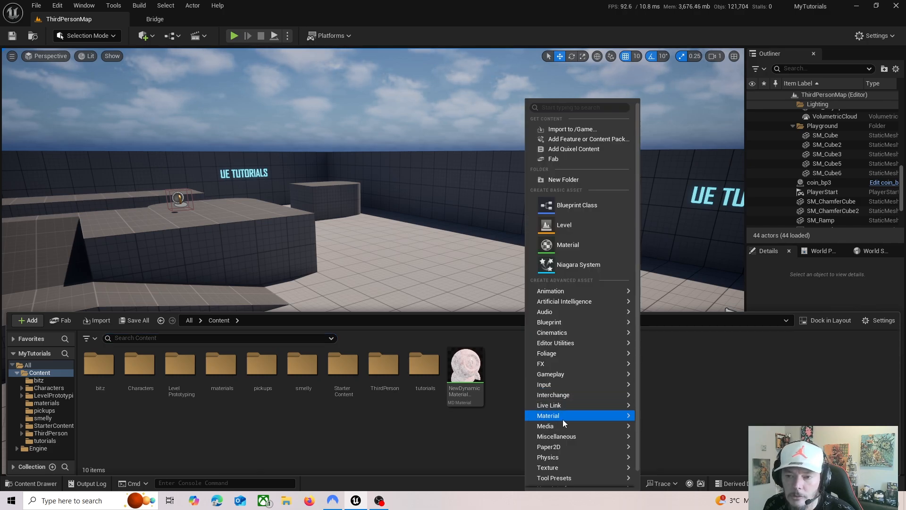
{"action": "left_click", "coordinate": [587, 183]}
{"action": "type", "text": "camz"}
{"action": "key", "text": "Return"}
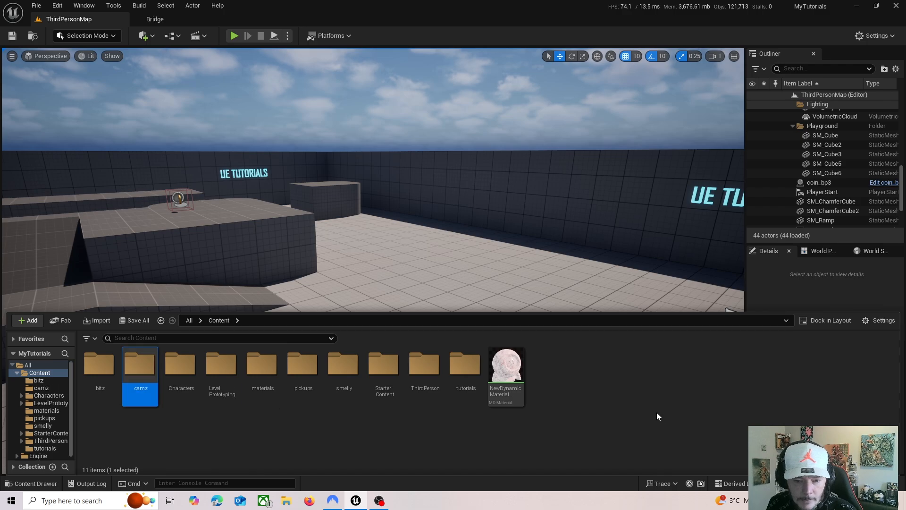
{"action": "double_click", "coordinate": [140, 372]}
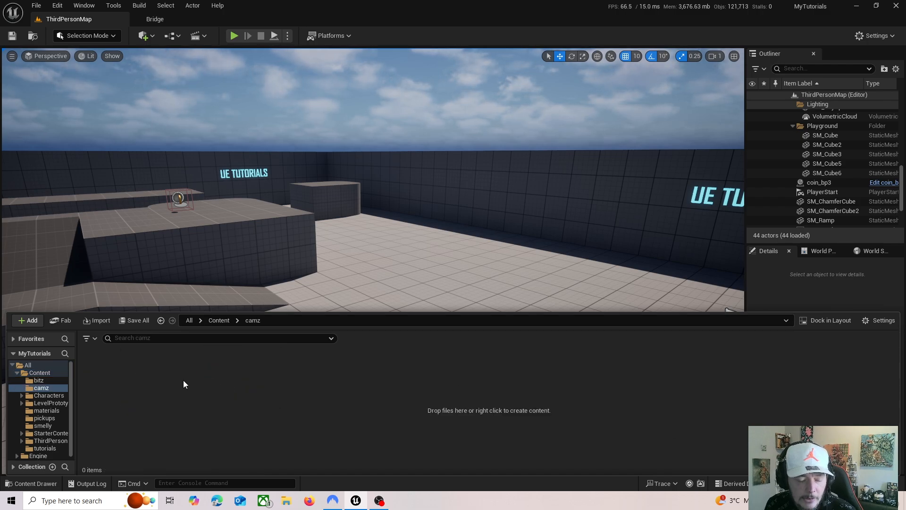
Create a Blueprint class named cammy in the camz folder with LegacyCameraShake as its parent class
{"action": "right_click", "coordinate": [183, 385]}
{"action": "mouse_move", "coordinate": [204, 383]}
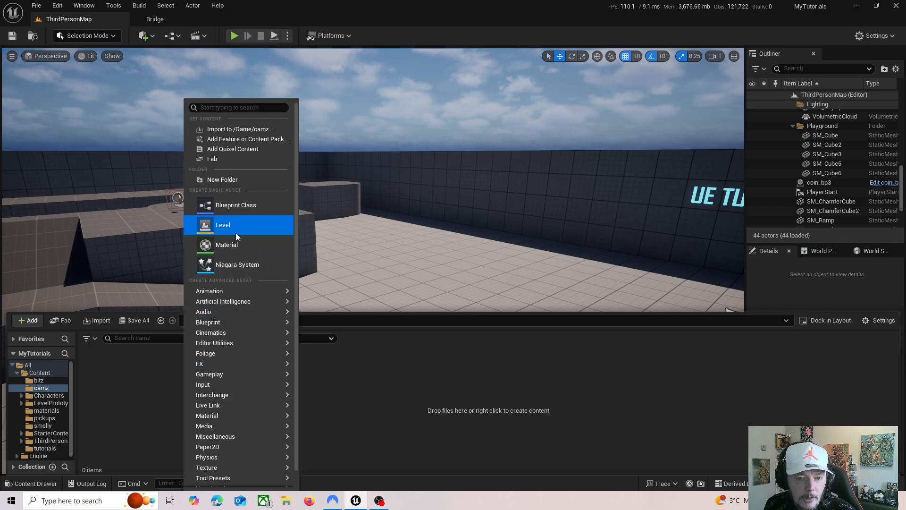
{"action": "left_click", "coordinate": [241, 206]}
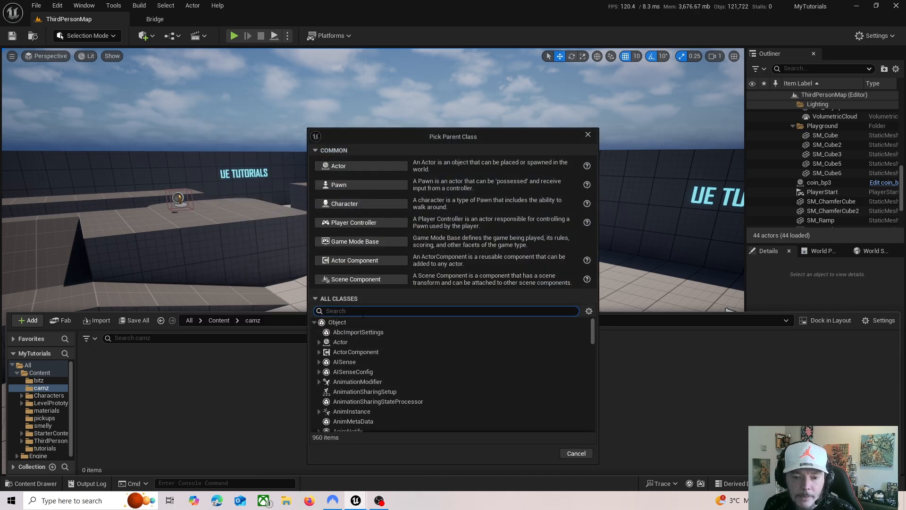
{"action": "type", "text": "camsh"}
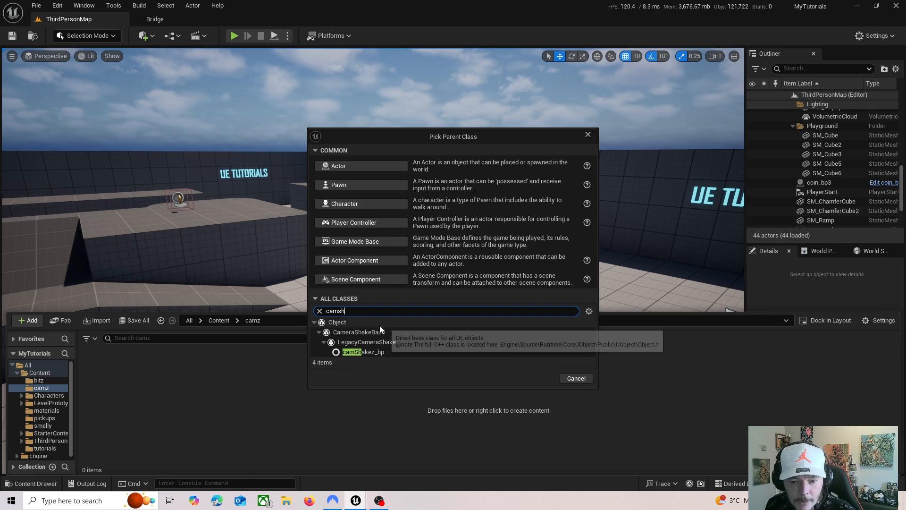
{"action": "left_click", "coordinate": [383, 342]}
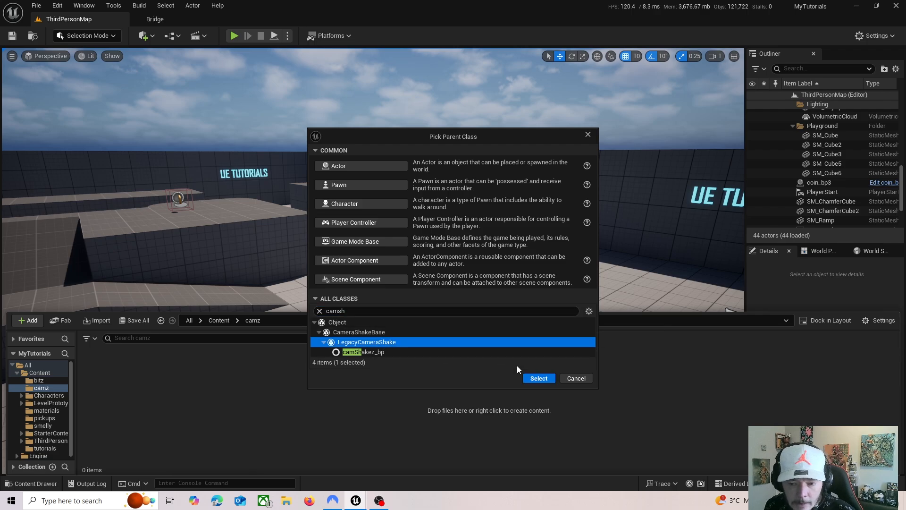
{"action": "left_click", "coordinate": [529, 378]}
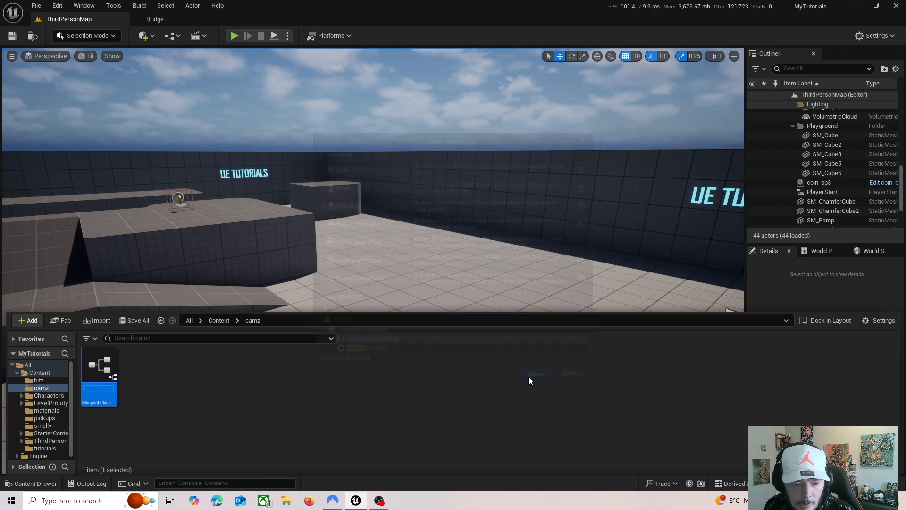
{"action": "type", "text": "camm"}
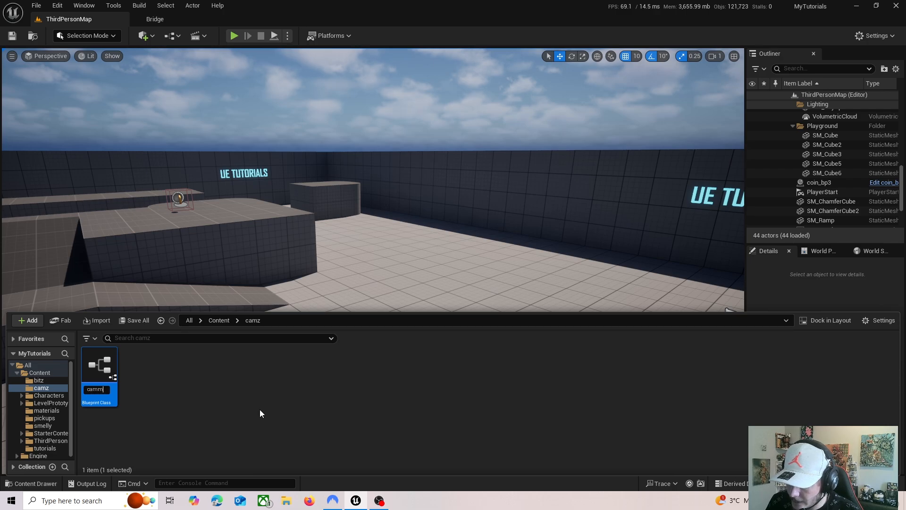
{"action": "type", "text": "y"}
{"action": "key", "text": "Return"}
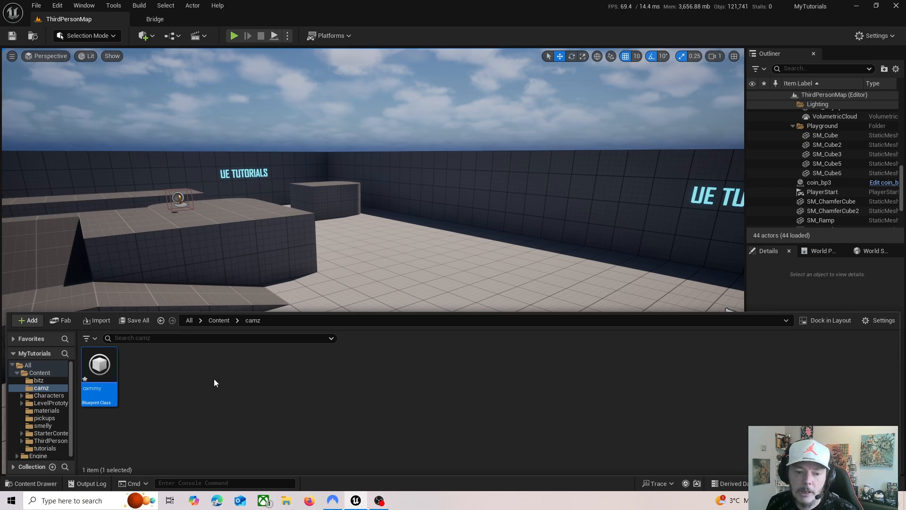
Create an Actor Blueprint class named camtrigga in the camz folder
{"action": "left_click", "coordinate": [152, 386]}
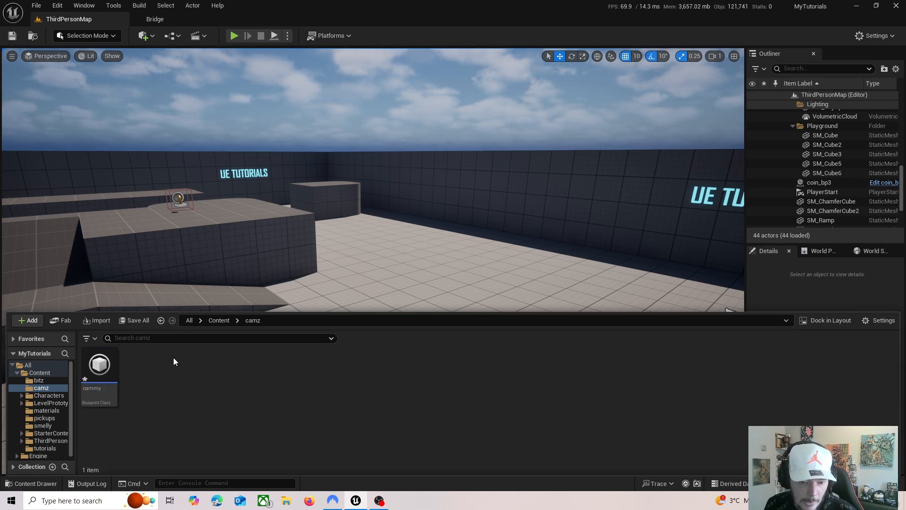
{"action": "right_click", "coordinate": [168, 370]}
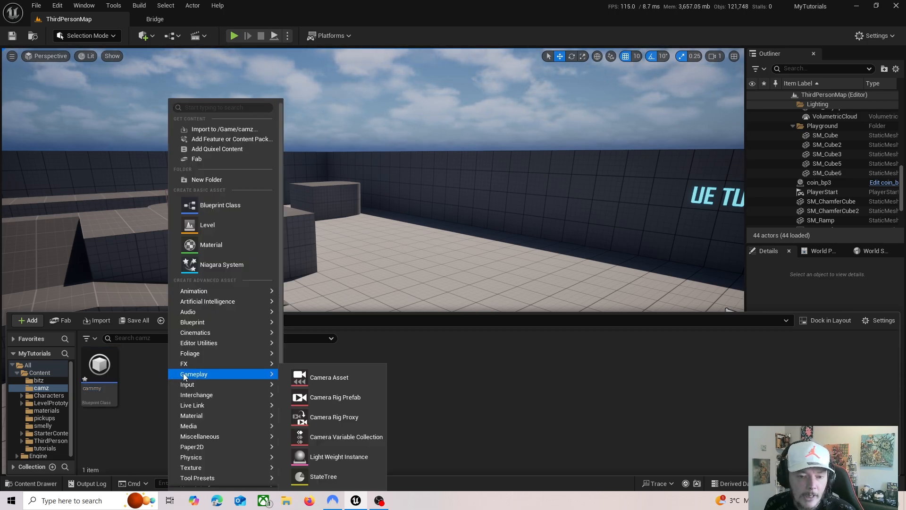
{"action": "left_click", "coordinate": [228, 202]}
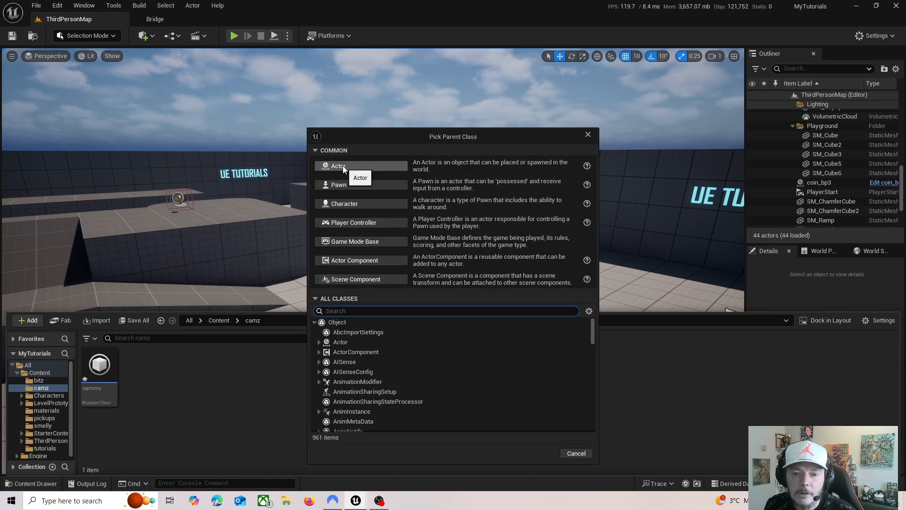
{"action": "left_click", "coordinate": [341, 166]}
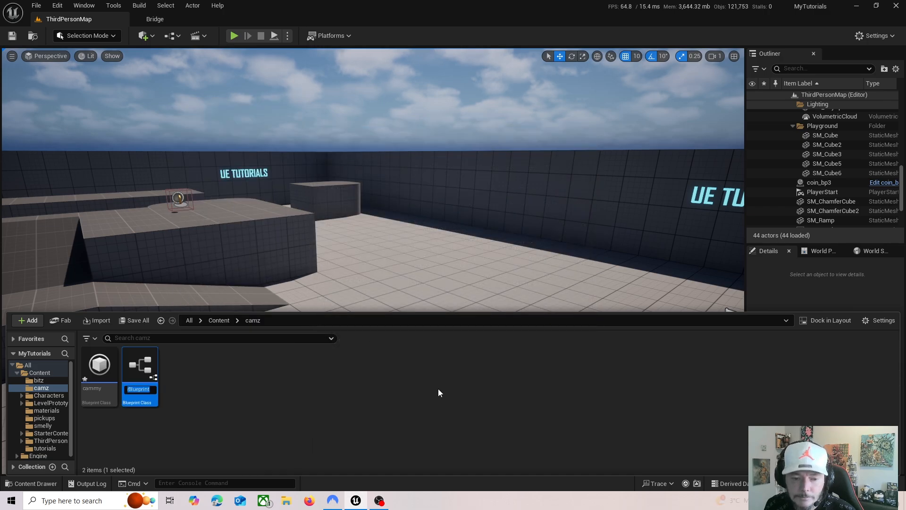
{"action": "type", "text": "cam"}
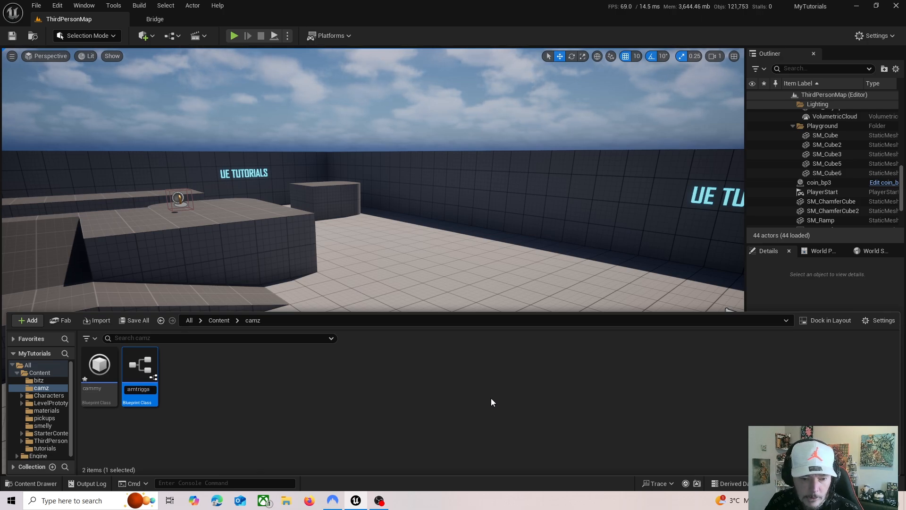
{"action": "key", "text": "Return"}
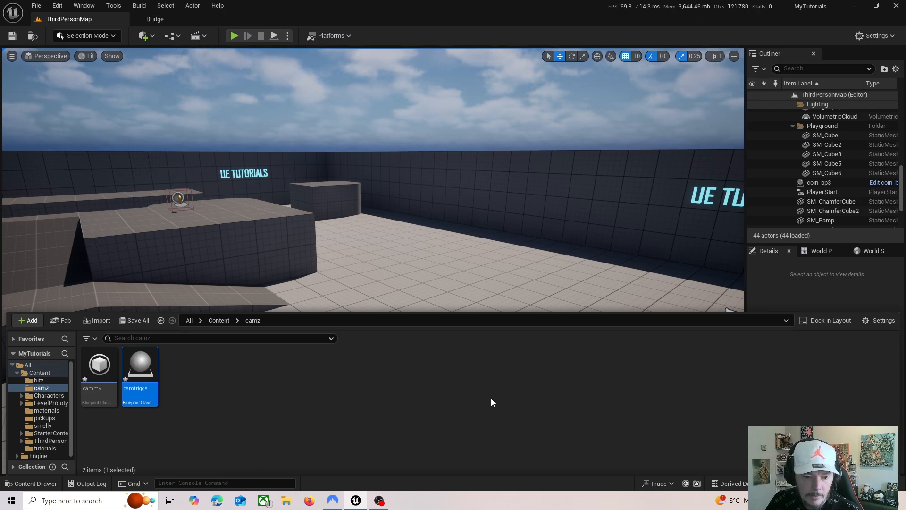
Open the camtrigga blueprint and dock its editor alongside the ThirdPersonMap and Bridge windows
{"action": "double_click", "coordinate": [146, 390]}
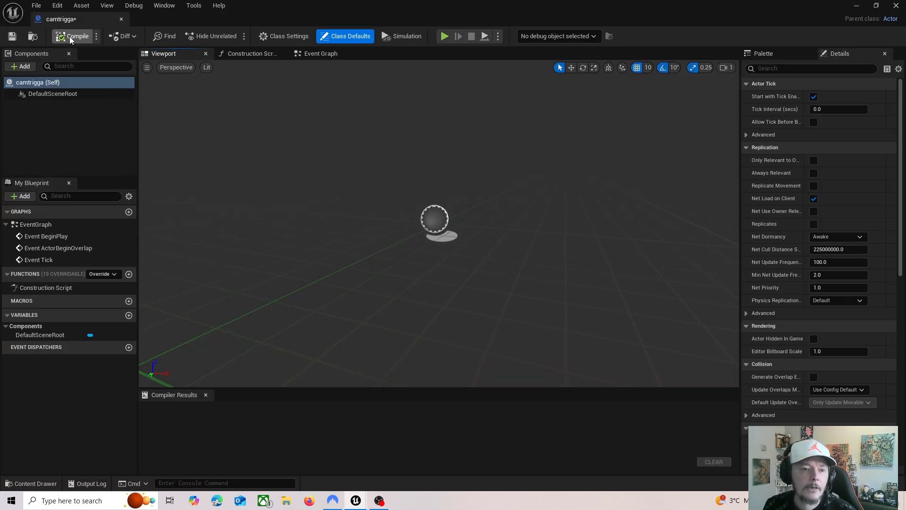
{"action": "left_click_drag", "start_coordinate": [71, 22], "coordinate": [284, 24]}
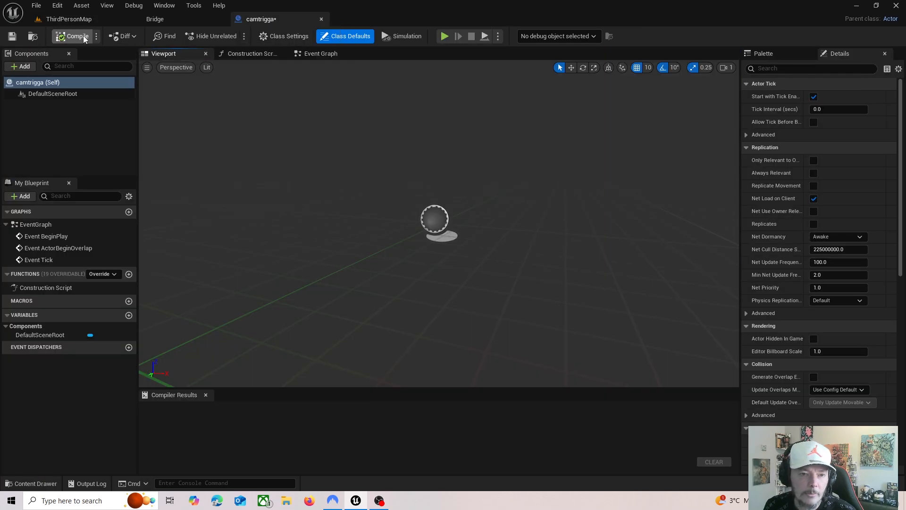
{"action": "left_click", "coordinate": [81, 21]}
{"action": "left_click", "coordinate": [261, 20]}
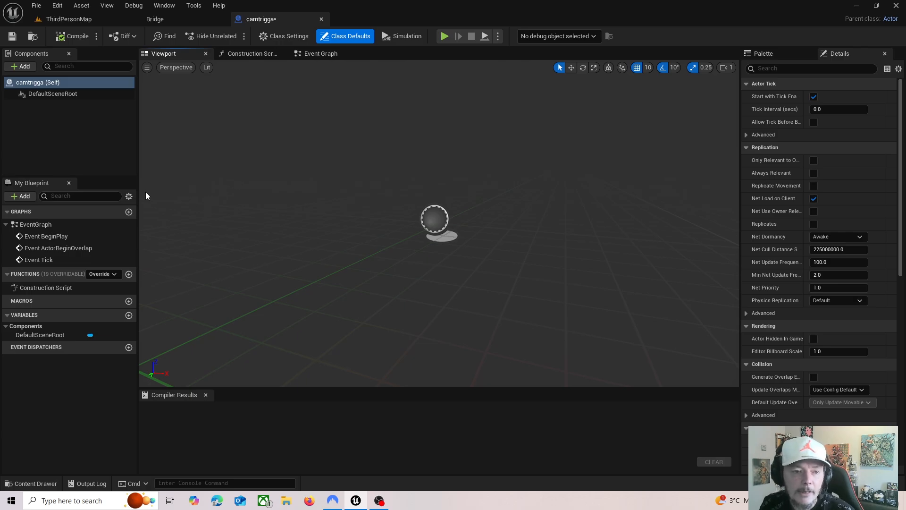
Add a Box collision component to camtrigga, keeping the default name Box
{"action": "left_click", "coordinate": [24, 67]}
{"action": "type", "text": "b"}
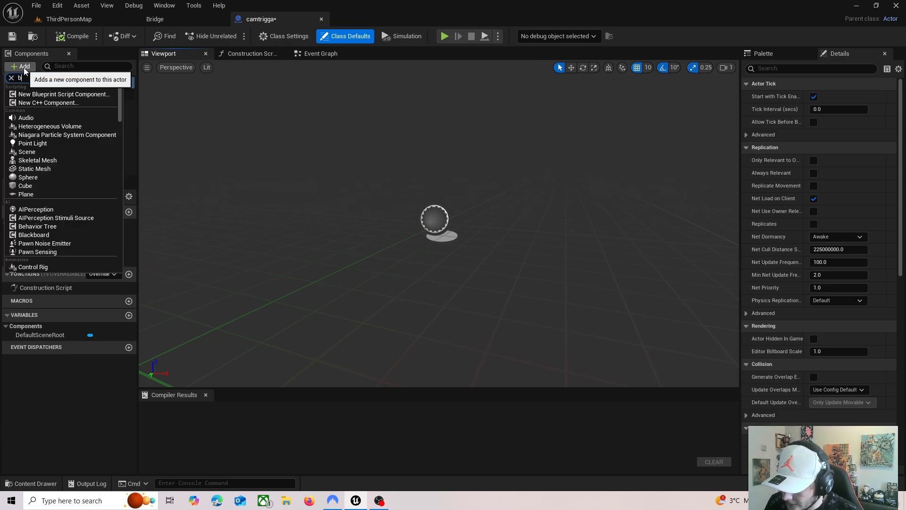
{"action": "type", "text": "ox"}
{"action": "left_click", "coordinate": [79, 101]}
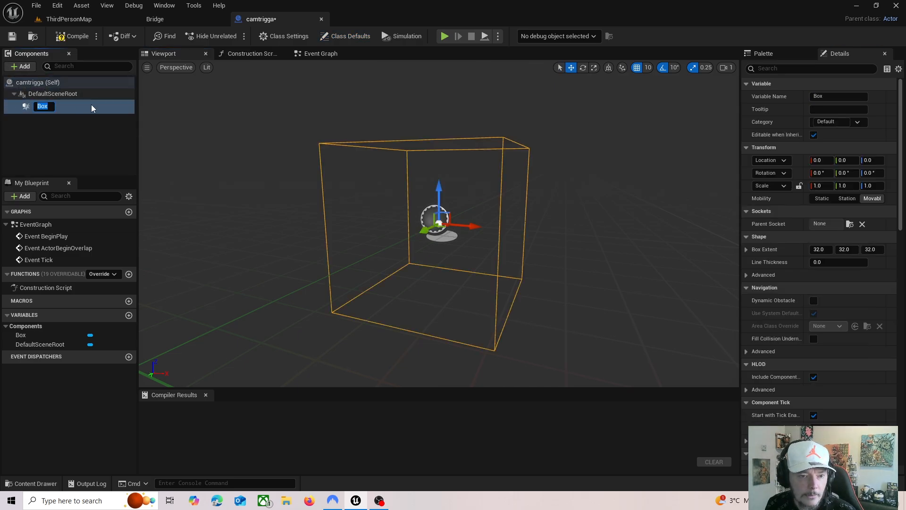
{"action": "key", "text": "Return"}
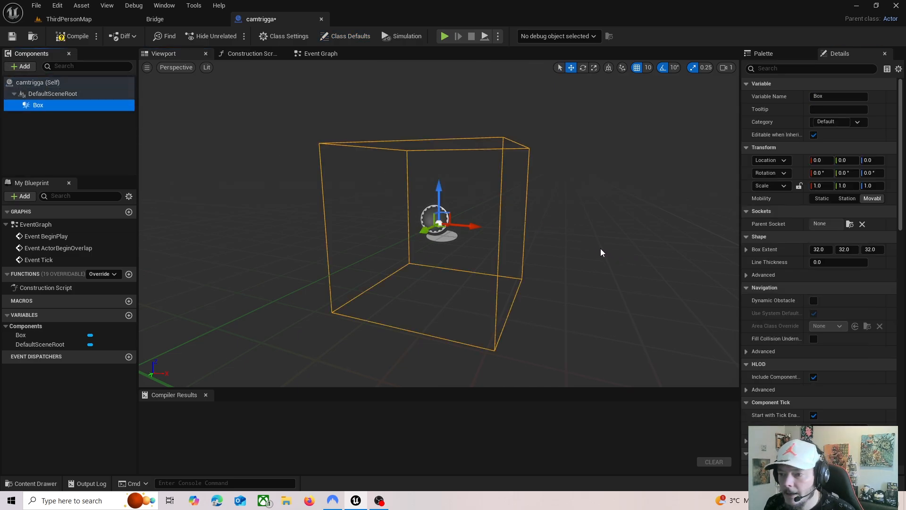
Set the Box component's extent to 100 on X, Y and Z, and compile and save the blueprint
{"action": "left_click", "coordinate": [820, 250]}
{"action": "type", "text": "100"}
{"action": "key", "text": "Tab"}
{"action": "type", "text": "100"}
{"action": "key", "text": "Tab"}
{"action": "type", "text": "100"}
{"action": "key", "text": "Return"}
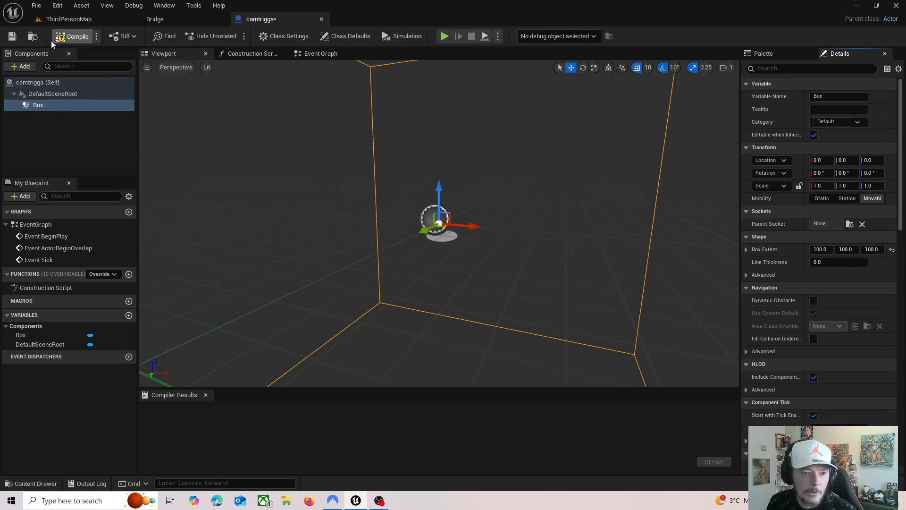
{"action": "left_click", "coordinate": [71, 36]}
{"action": "key", "text": "ctrl+s"}
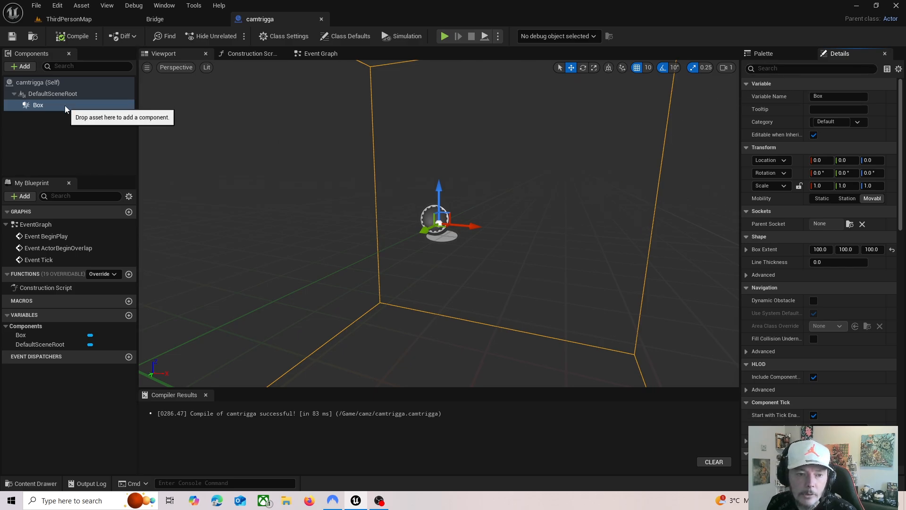
Turn off Hidden in Game for the Box component, and compile and save the blueprint
{"action": "left_click", "coordinate": [781, 69]}
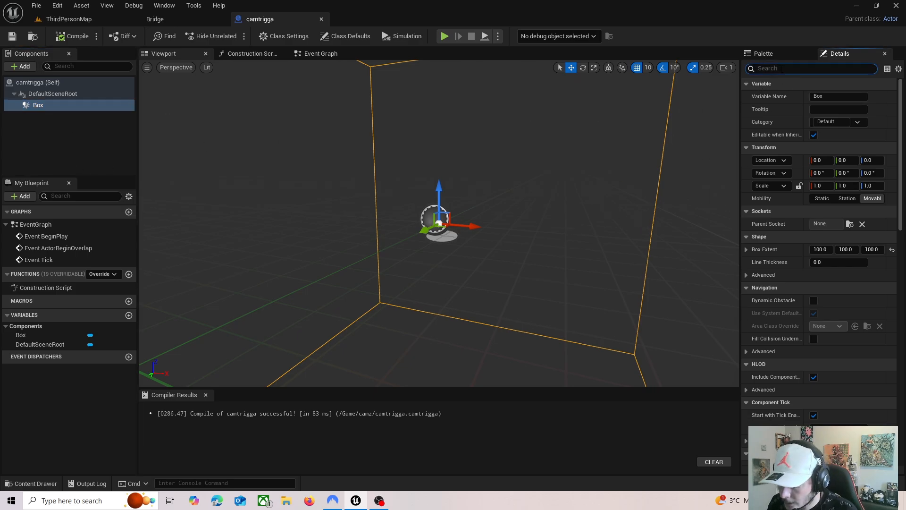
{"action": "type", "text": "hid"}
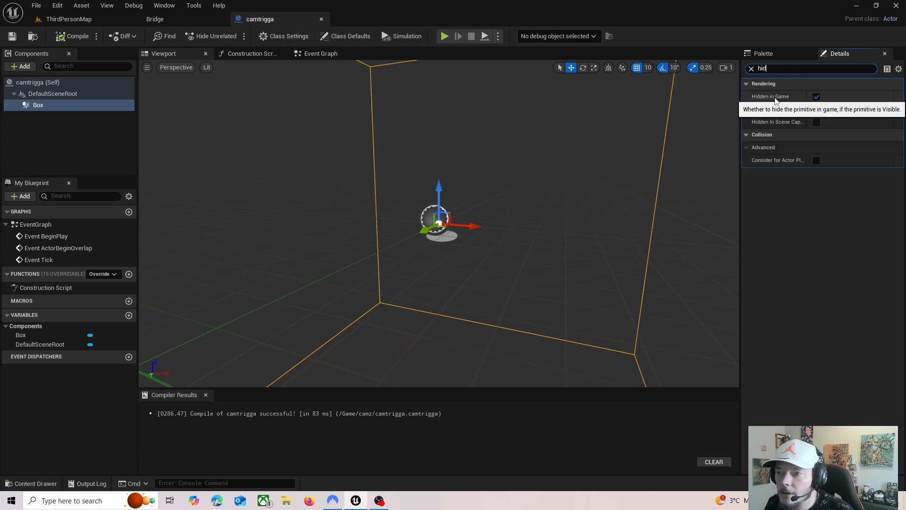
{"action": "left_click", "coordinate": [817, 97]}
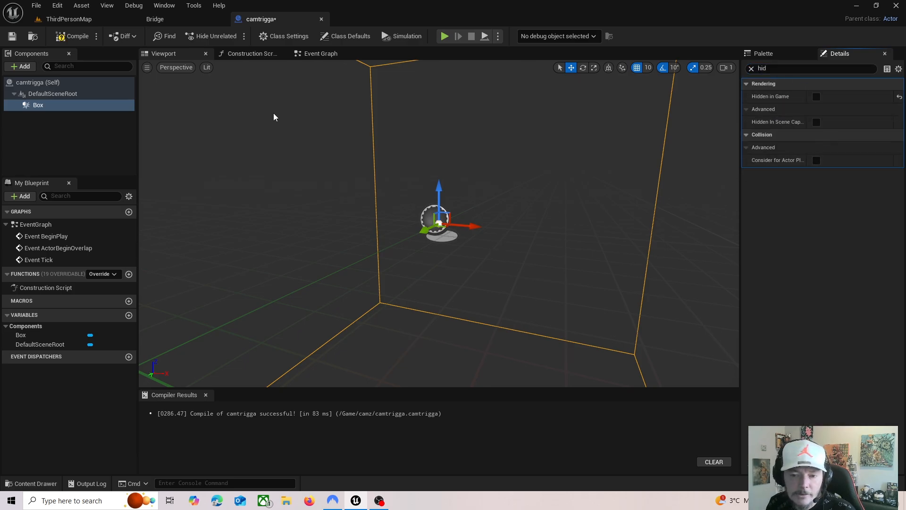
{"action": "left_click", "coordinate": [71, 37]}
{"action": "left_click", "coordinate": [12, 36]}
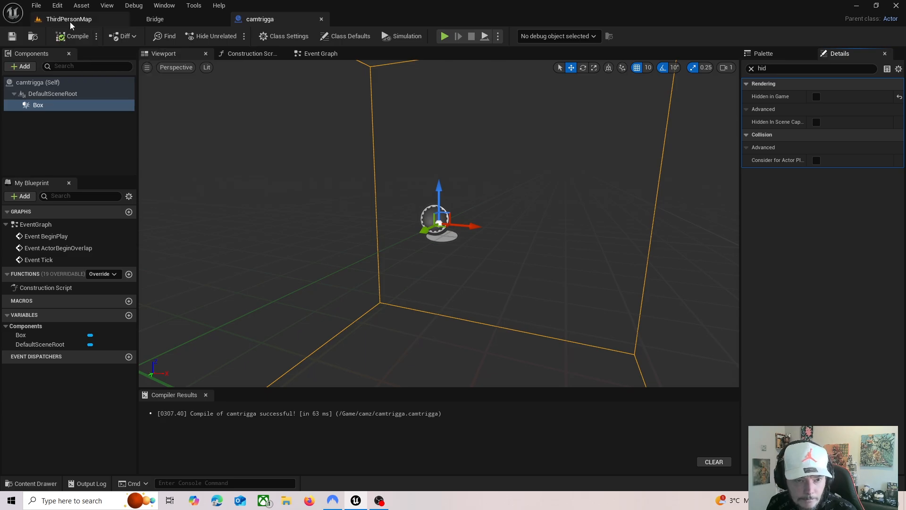
Place a camtrigga actor on the open floor of ThirdPersonMap, between the round platform and the ramp
{"action": "left_click", "coordinate": [69, 19]}
{"action": "right_click_drag", "start_coordinate": [293, 275], "coordinate": [308, 274]}
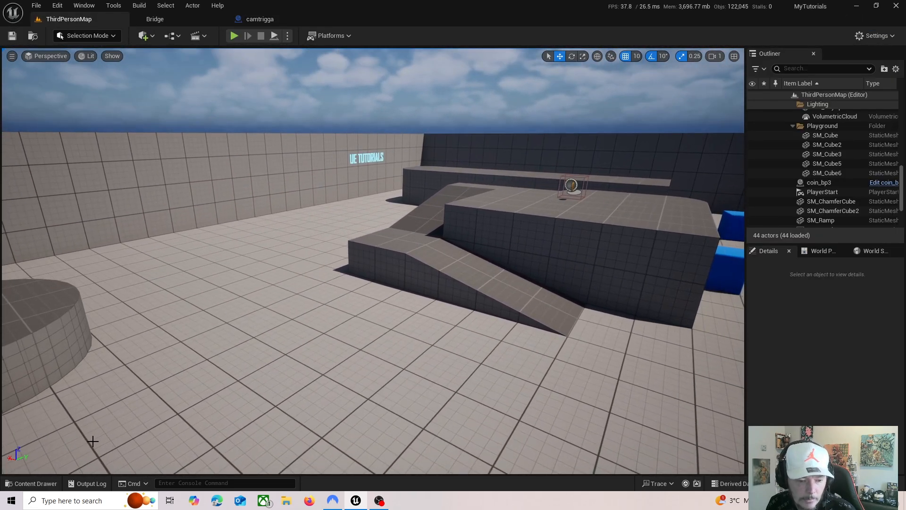
{"action": "left_click", "coordinate": [31, 483]}
{"action": "left_click_drag", "start_coordinate": [138, 396], "coordinate": [218, 247]}
Play-test the level by running the character toward the trigger box, and stop the session and select the camtrigga actor
{"action": "key", "text": "alt+p"}
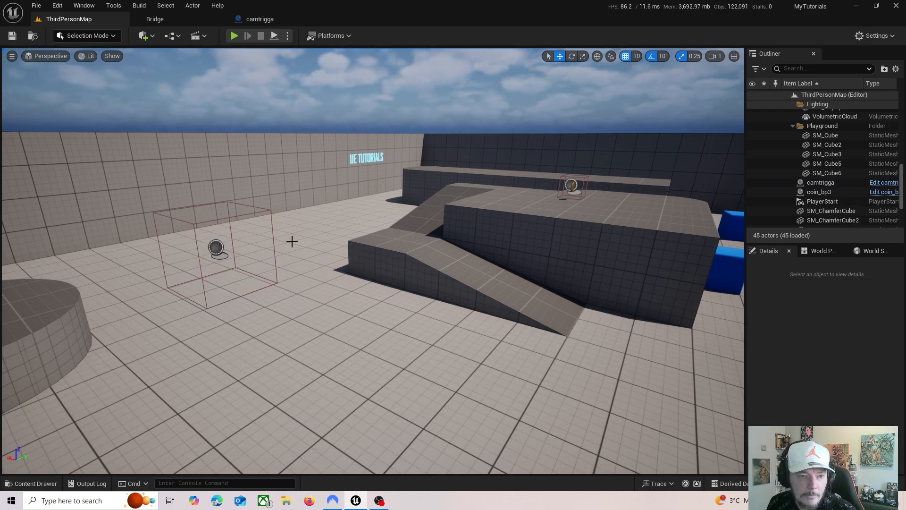
{"action": "key", "text": "w"}
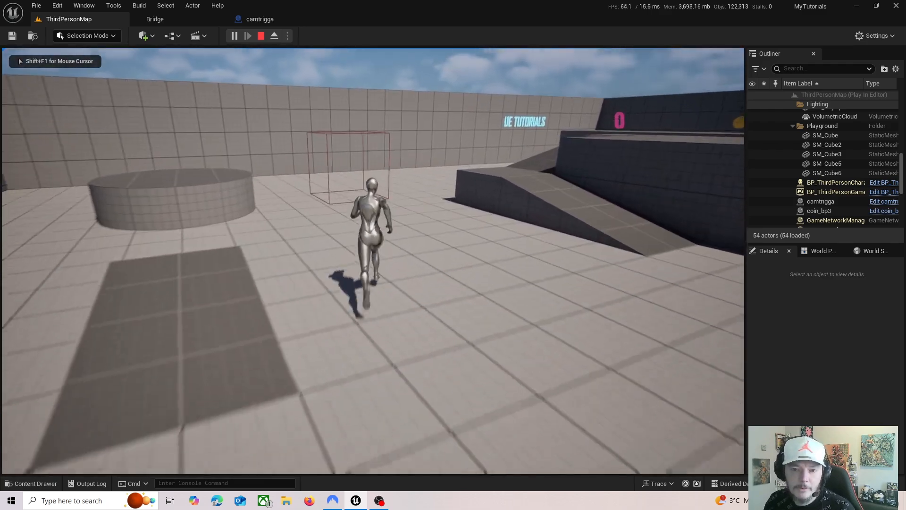
{"action": "key", "text": "s"}
{"action": "key", "text": "w"}
{"action": "key", "text": "Escape"}
{"action": "left_click", "coordinate": [381, 181]}
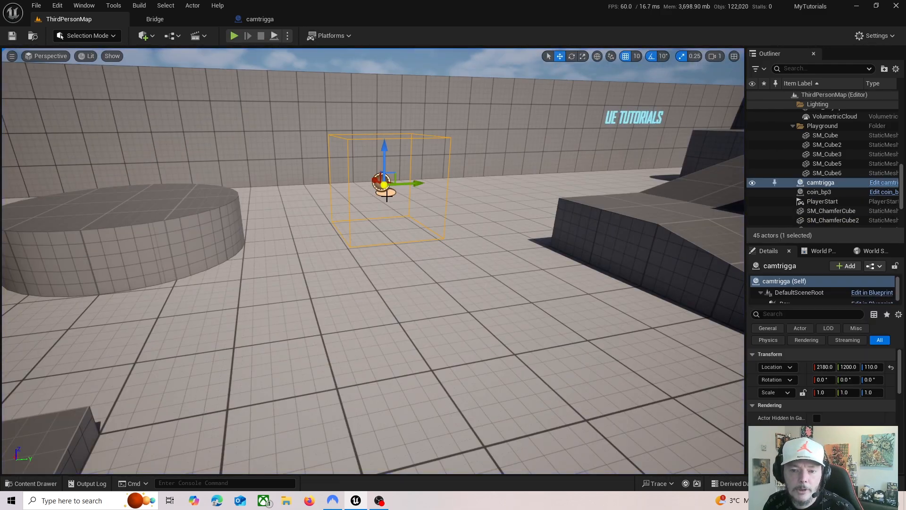
Return to the camtrigga blueprint and switch the Box component's Hidden in Game option on and off again
{"action": "left_click", "coordinate": [281, 19]}
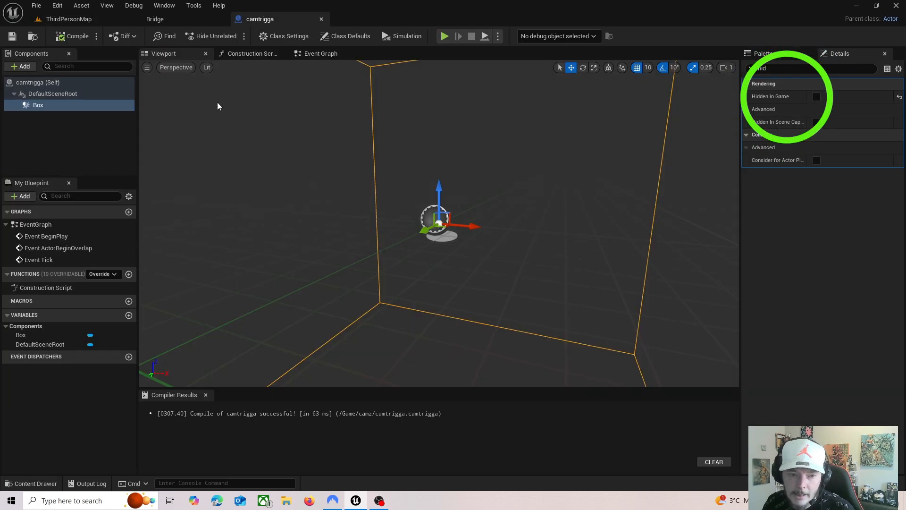
{"action": "left_click", "coordinate": [816, 98]}
{"action": "left_click", "coordinate": [816, 98]}
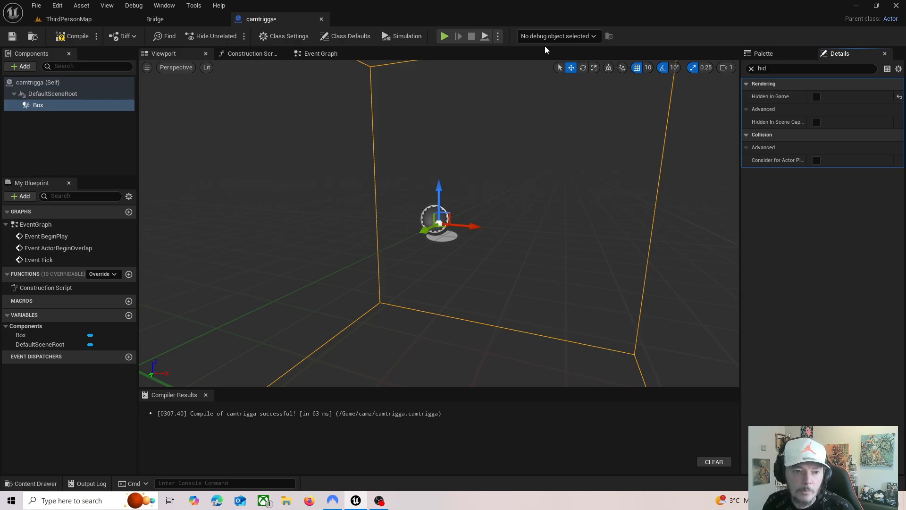
Save the camtrigga blueprint with its property filter cleared, and return to the ThirdPersonMap level
{"action": "left_click", "coordinate": [751, 68]}
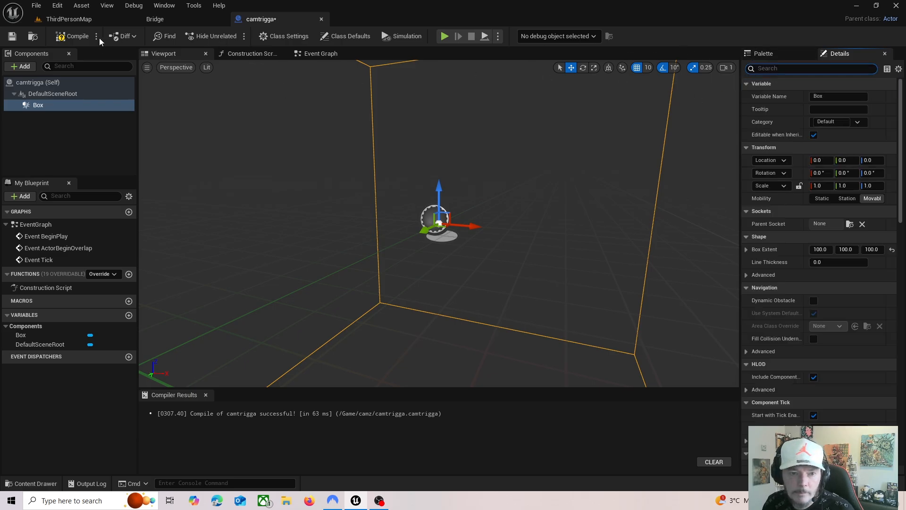
{"action": "left_click", "coordinate": [13, 36]}
{"action": "left_click", "coordinate": [55, 20]}
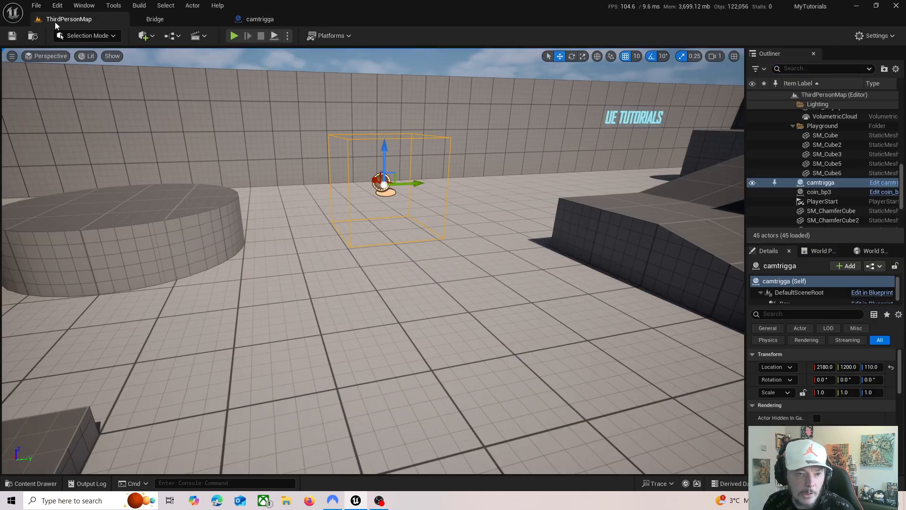
Play-test the level by running the character to the visible trigger box, and end the session
{"action": "left_click", "coordinate": [233, 35]}
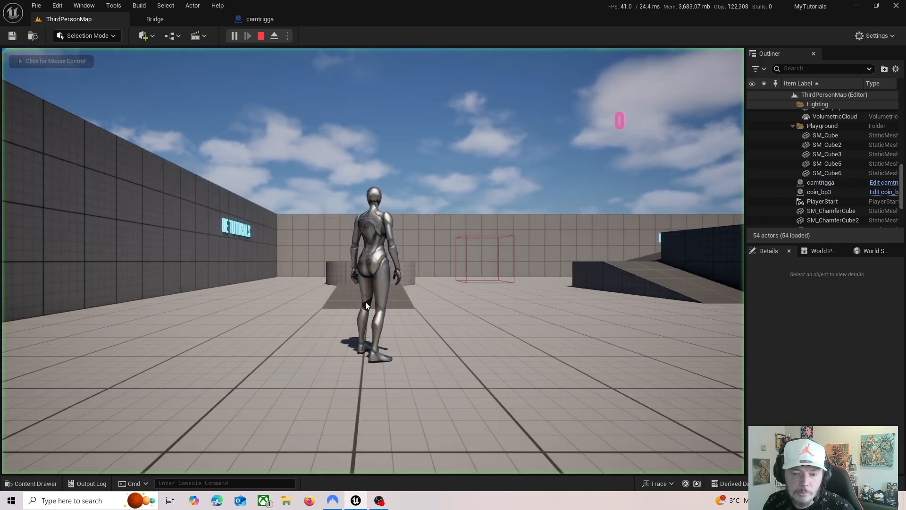
{"action": "left_click", "coordinate": [364, 302]}
{"action": "key", "text": "w"}
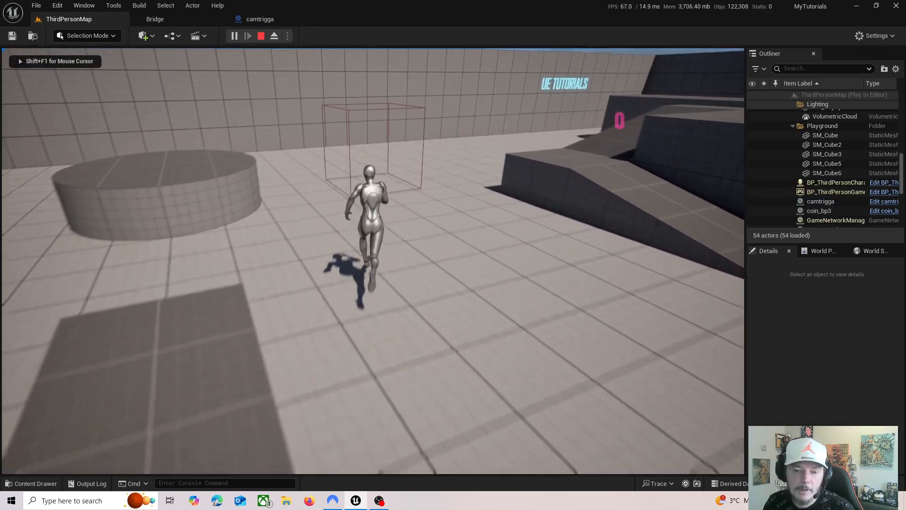
{"action": "key", "text": "w"}
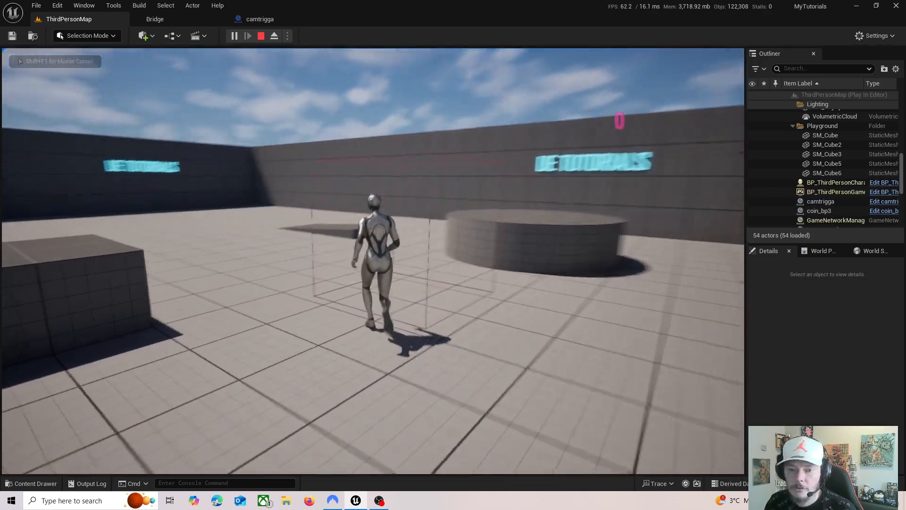
{"action": "key", "text": "Escape"}
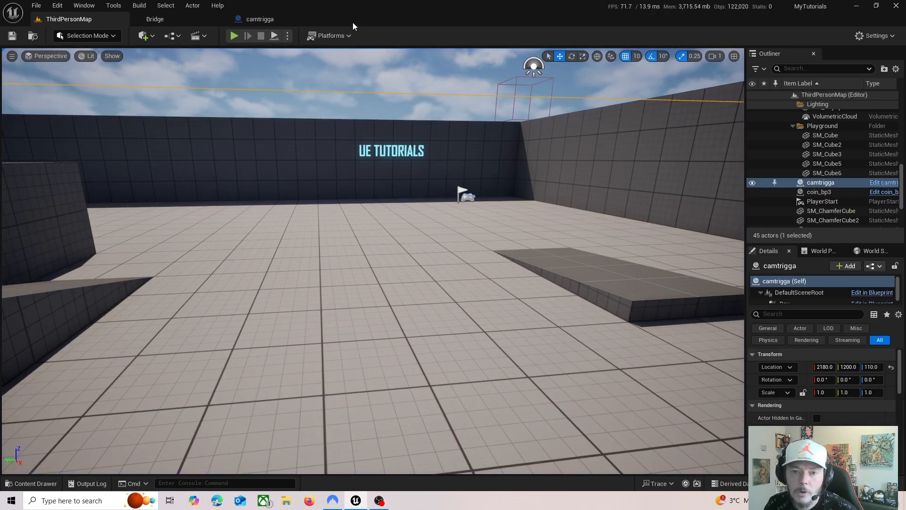
Open the cammy and camtrigga blueprints from the camz folder, and show camtrigga's 3D preview
{"action": "left_click", "coordinate": [33, 483]}
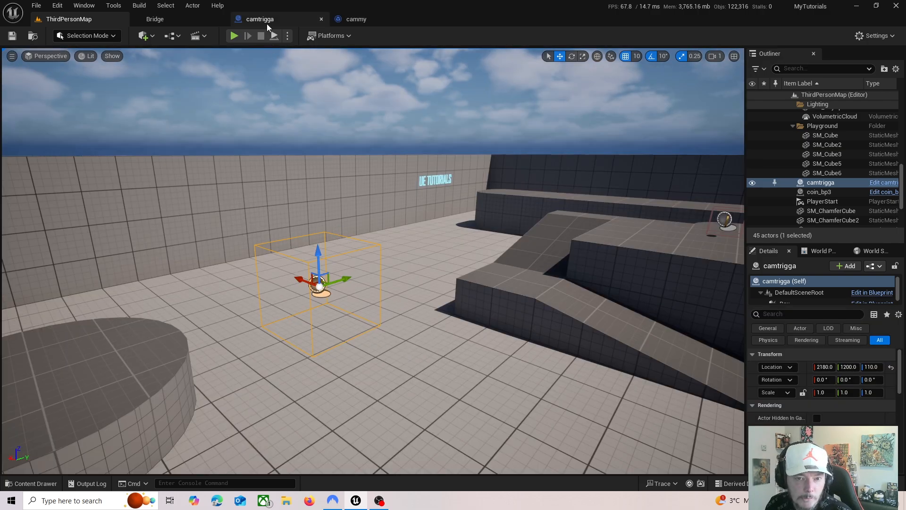
{"action": "left_click", "coordinate": [33, 483]}
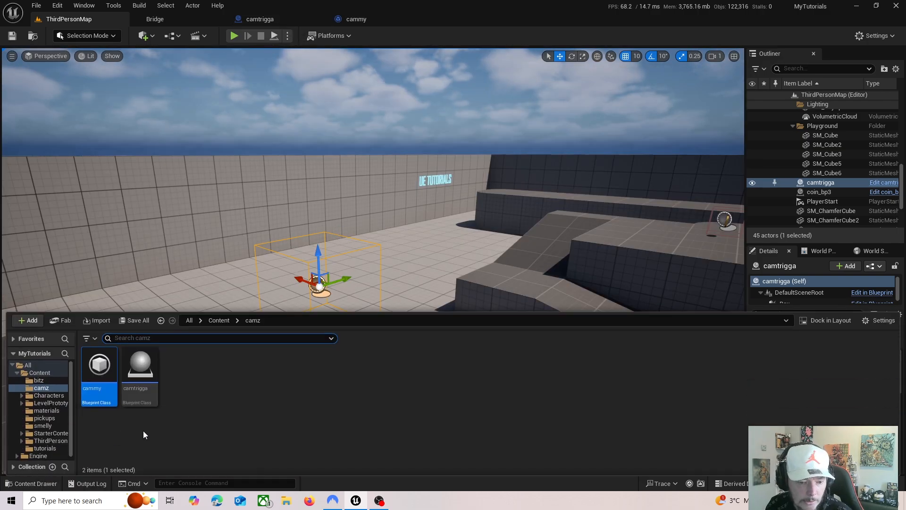
{"action": "double_click", "coordinate": [139, 373]}
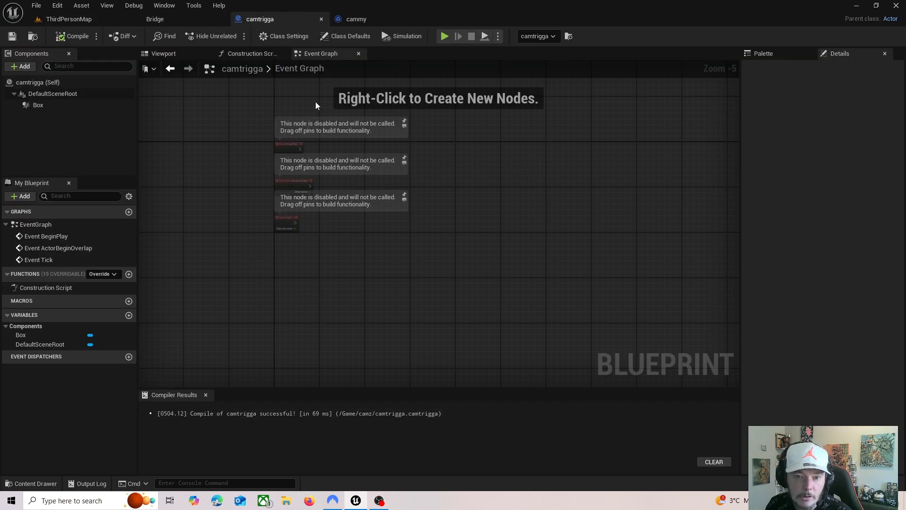
{"action": "left_click", "coordinate": [175, 55]}
{"action": "left_click", "coordinate": [321, 54]}
{"action": "left_click", "coordinate": [184, 57]}
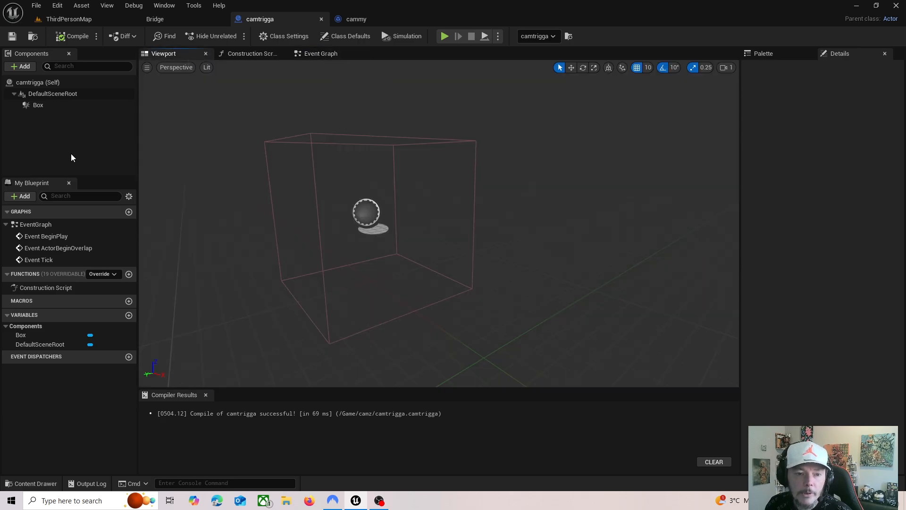
Add an OnComponentBeginOverlap event for the Box component of camtrigga
{"action": "left_click", "coordinate": [43, 106]}
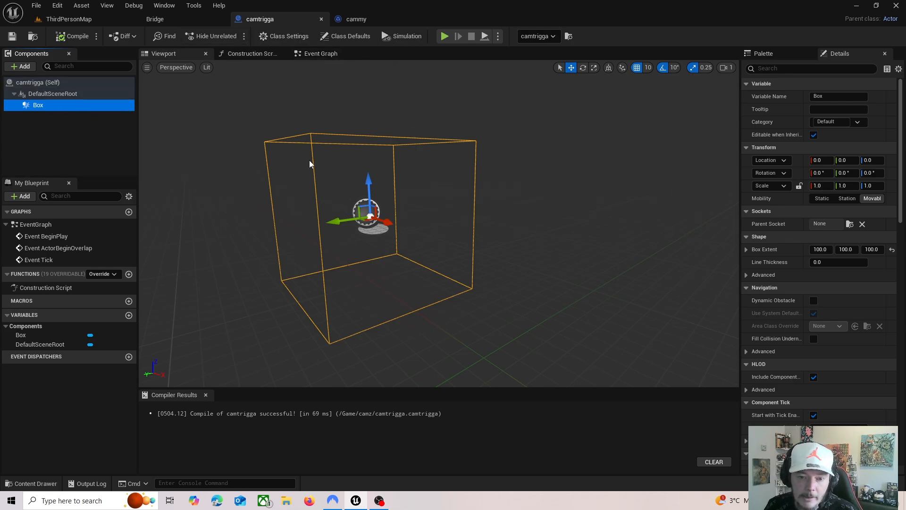
{"action": "right_click", "coordinate": [52, 106]}
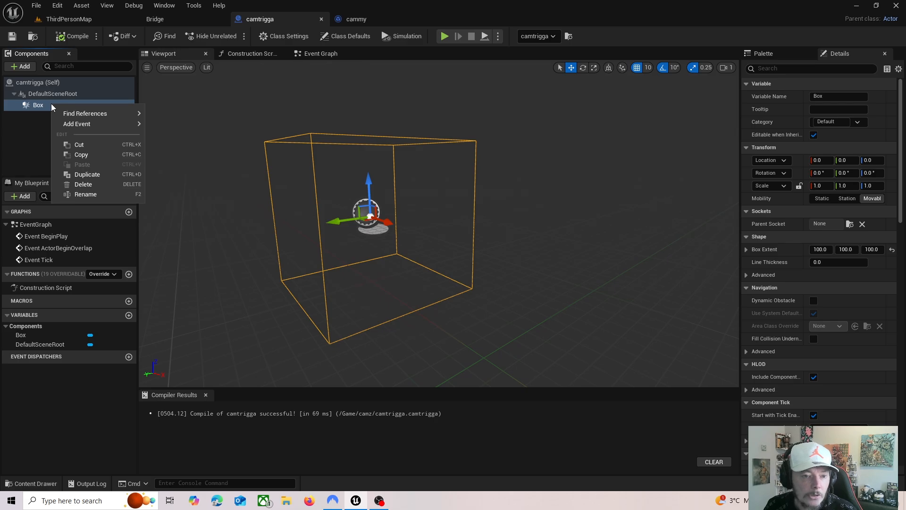
{"action": "left_click", "coordinate": [39, 107]}
{"action": "right_click", "coordinate": [40, 106]}
{"action": "mouse_move", "coordinate": [94, 124]}
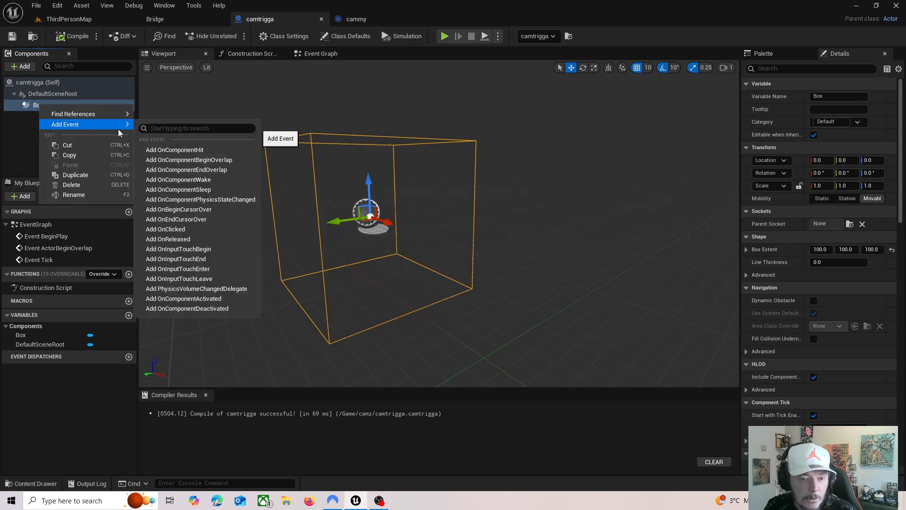
{"action": "left_click", "coordinate": [179, 160]}
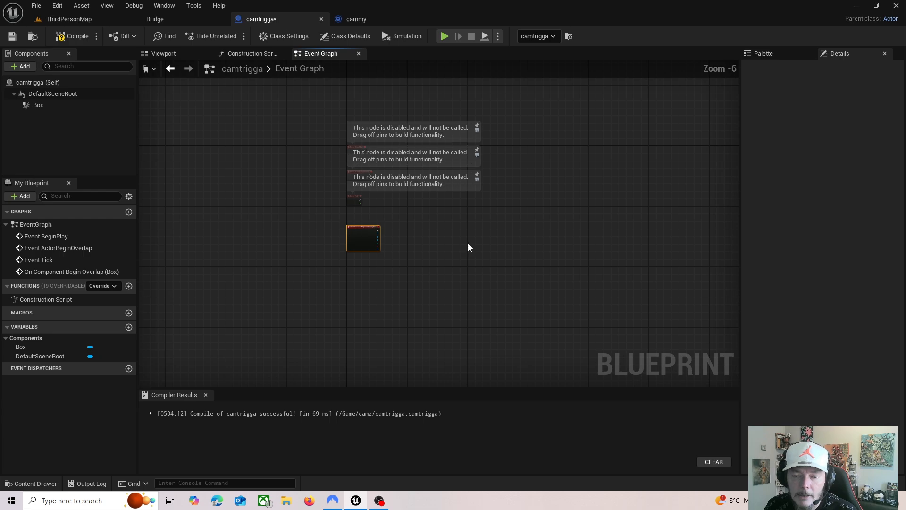
Add a Play World Camera Shake node driven by the overlap event's execution output, and align it beside the event
{"action": "scroll", "coordinate": [467, 247], "scroll_direction": "up", "scroll_amount": 6}
{"action": "right_click_drag", "start_coordinate": [497, 245], "coordinate": [452, 220]}
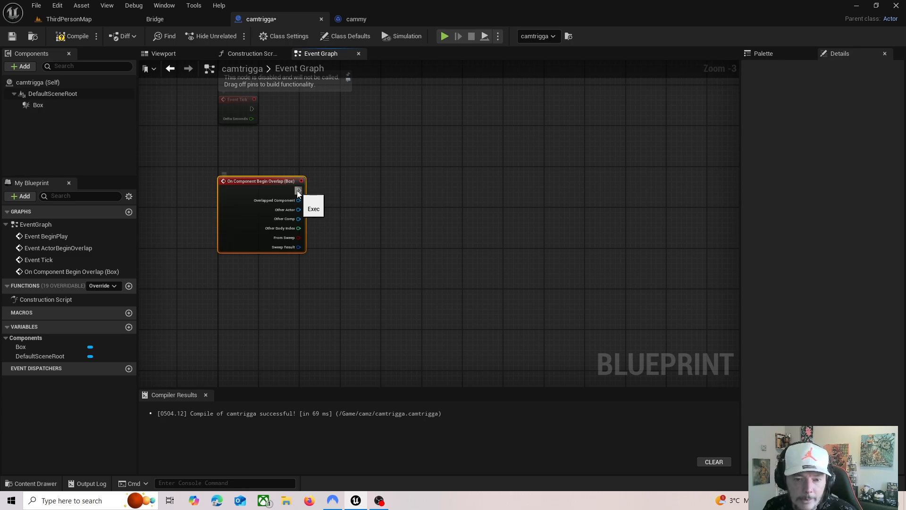
{"action": "left_click_drag", "start_coordinate": [299, 190], "coordinate": [378, 191]}
{"action": "type", "text": "play"}
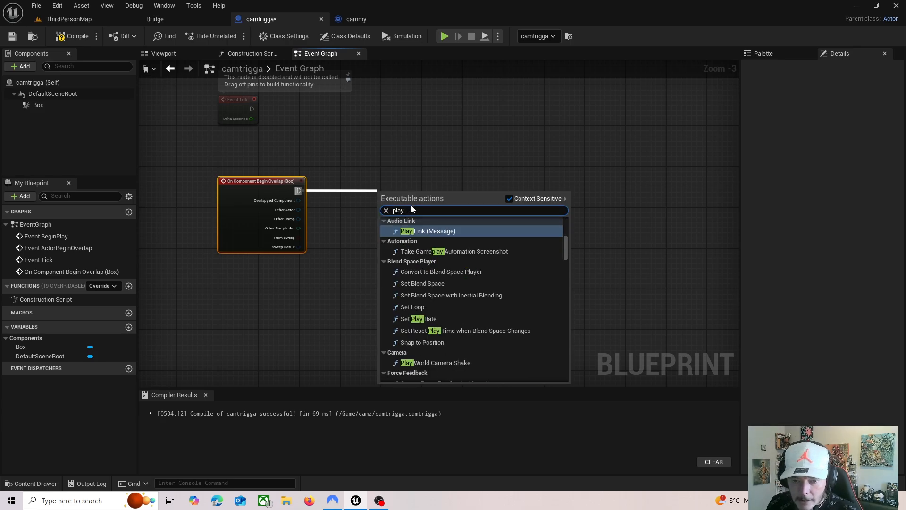
{"action": "type", "text": " worl"}
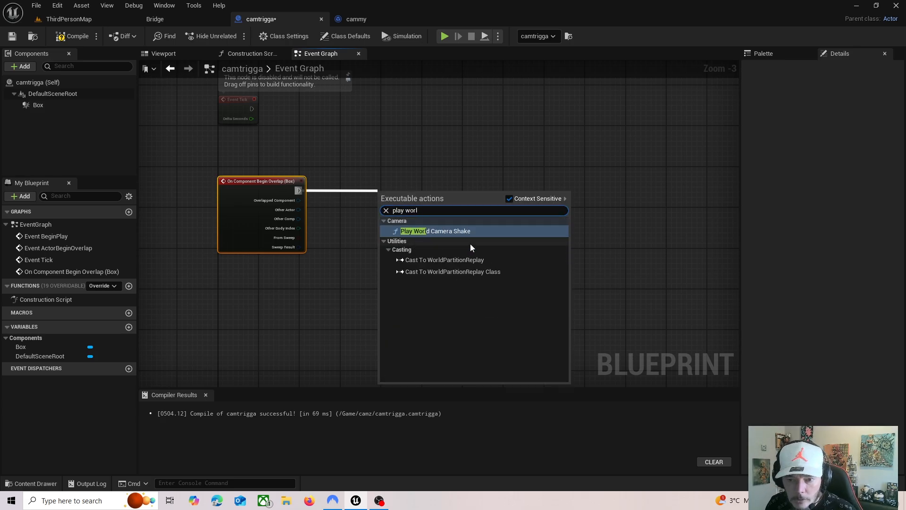
{"action": "left_click", "coordinate": [459, 233]}
{"action": "left_click_drag", "start_coordinate": [426, 199], "coordinate": [462, 185]}
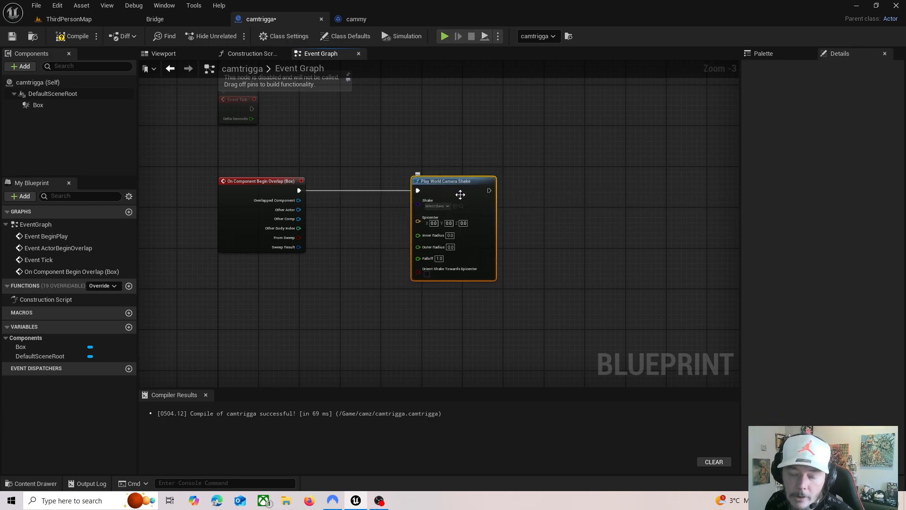
Set the Shake class of the Play World Camera Shake node to cammy
{"action": "scroll", "coordinate": [565, 269], "scroll_direction": "up", "scroll_amount": 2}
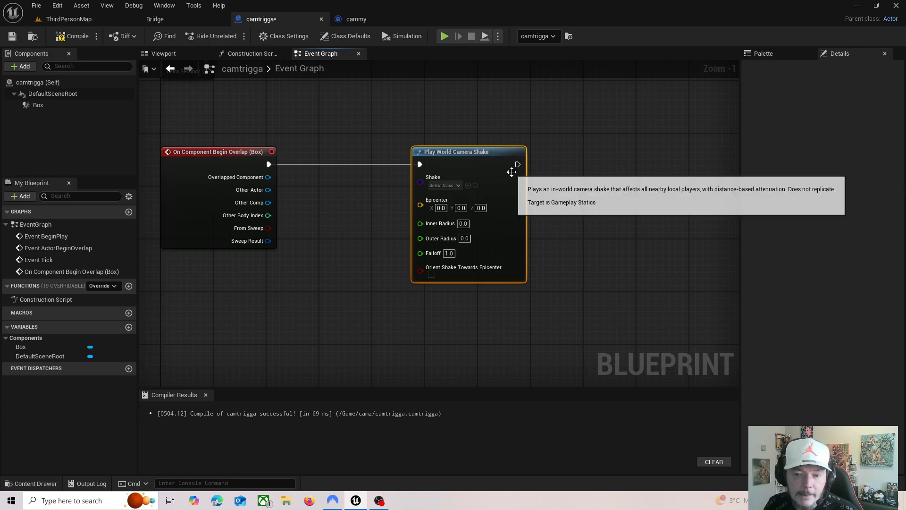
{"action": "left_click", "coordinate": [457, 185]}
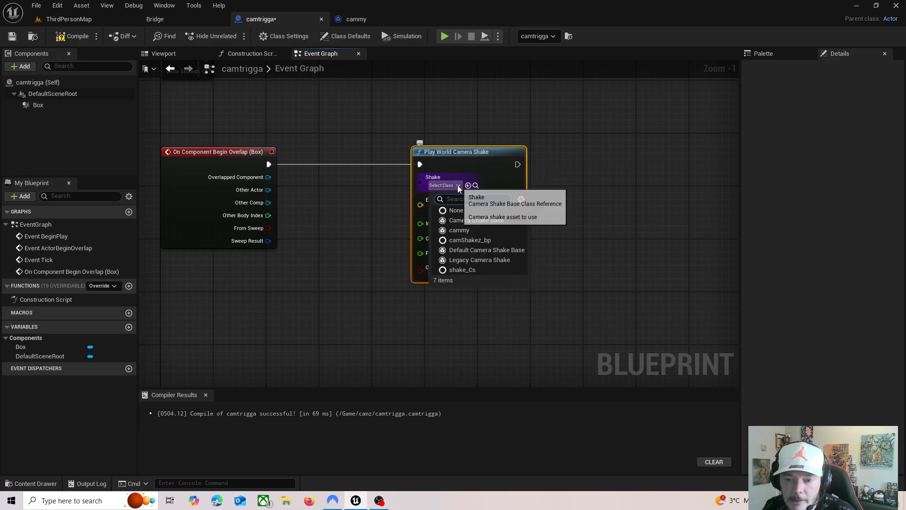
{"action": "left_click", "coordinate": [475, 230]}
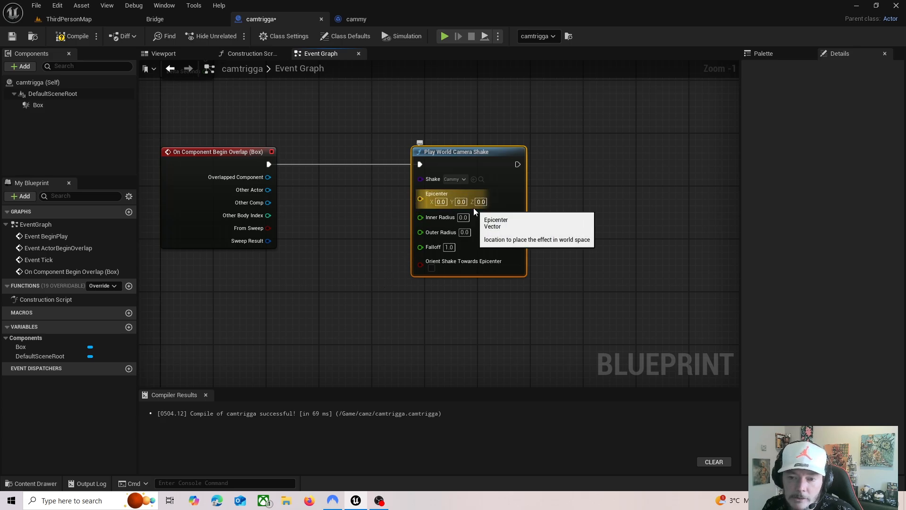
Examine where the trigger box sits in ThirdPersonMap, select the camtrigga actor, and return to its event graph
{"action": "left_click", "coordinate": [60, 21]}
{"action": "right_click_drag", "start_coordinate": [315, 275], "coordinate": [323, 273]}
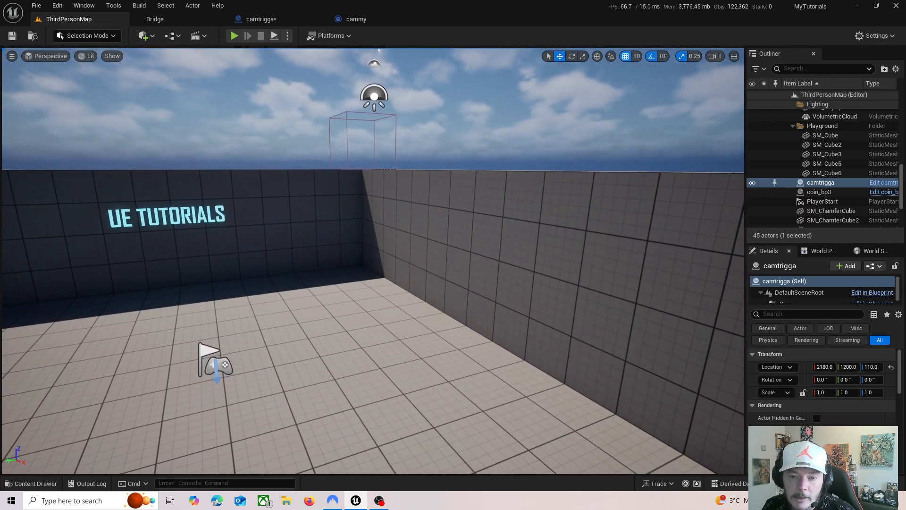
{"action": "left_click", "coordinate": [355, 178]}
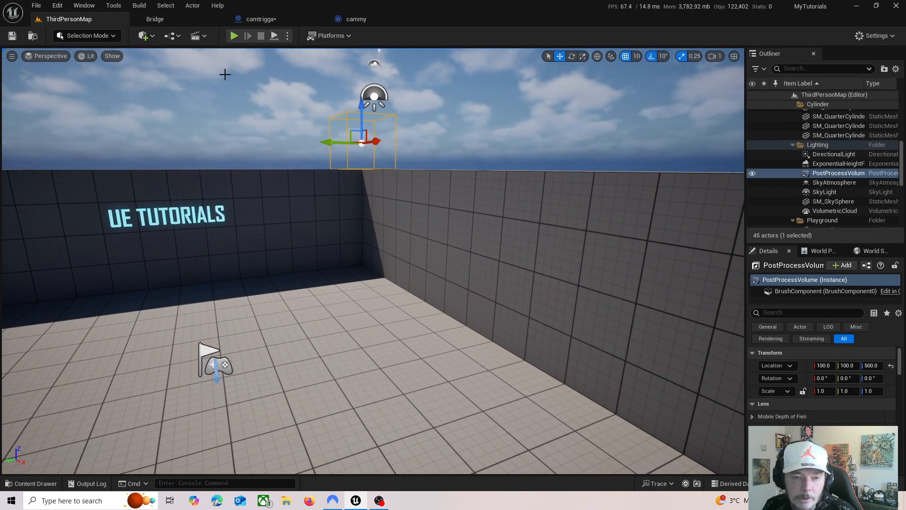
{"action": "left_click", "coordinate": [273, 21]}
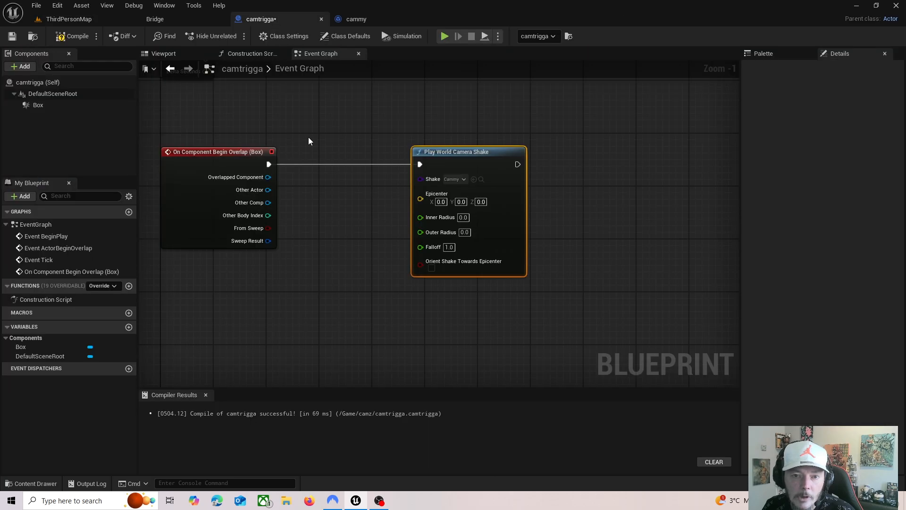
{"action": "left_click", "coordinate": [70, 19]}
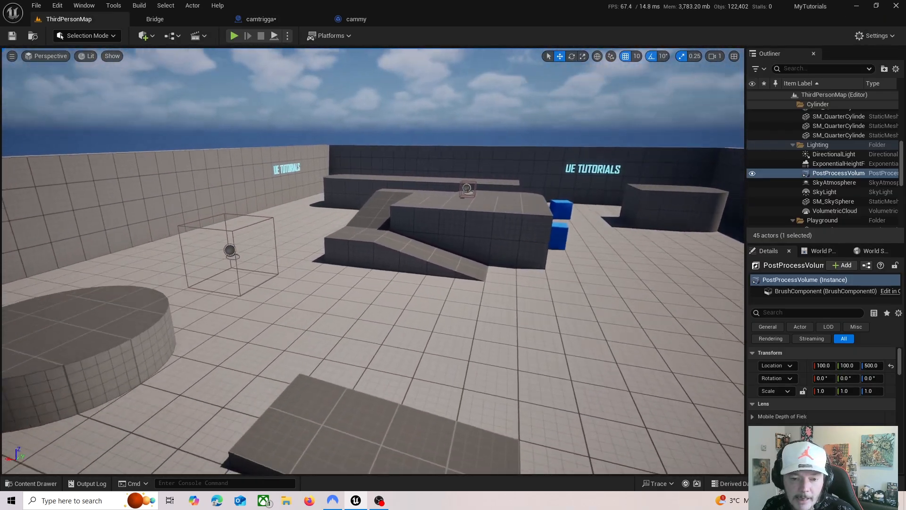
{"action": "right_click_drag", "start_coordinate": [359, 250], "coordinate": [314, 255]}
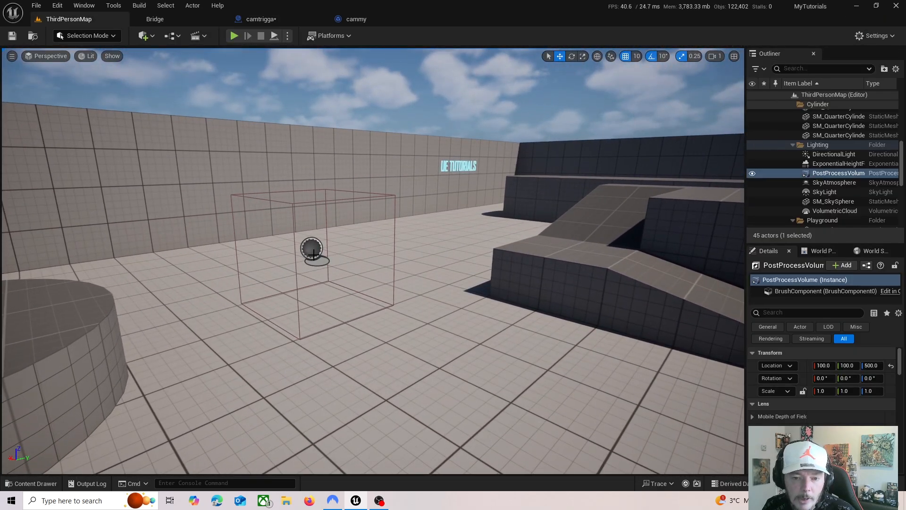
{"action": "left_click", "coordinate": [314, 253]}
{"action": "left_click", "coordinate": [276, 19]}
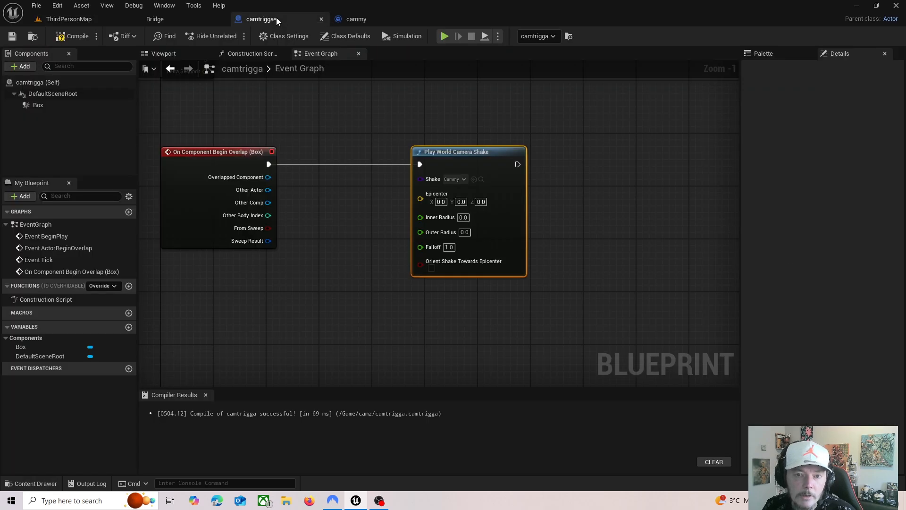
Feed the shake's Epicenter from a new Get Actor Location node, placed just above the Play World Camera Shake node
{"action": "left_click_drag", "start_coordinate": [420, 199], "coordinate": [331, 113]}
{"action": "type", "text": "get act"}
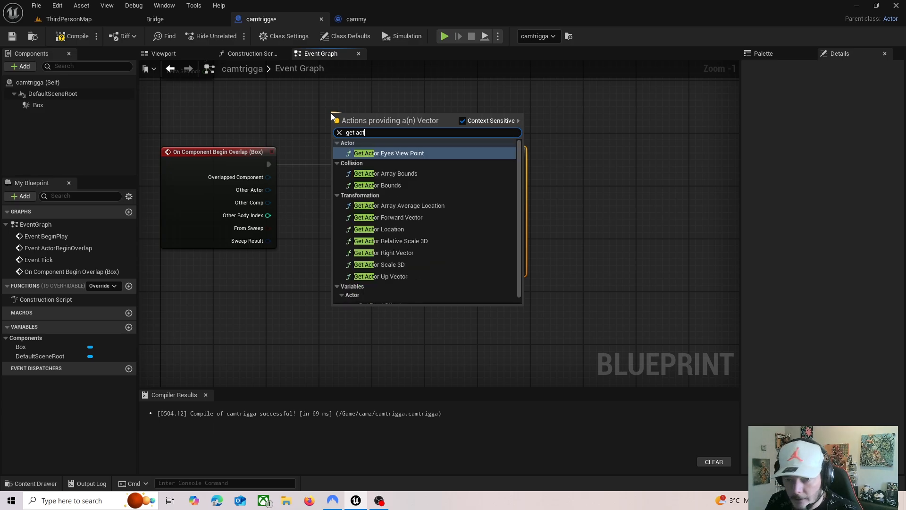
{"action": "left_click", "coordinate": [403, 228]}
{"action": "left_click_drag", "start_coordinate": [378, 115], "coordinate": [461, 118]}
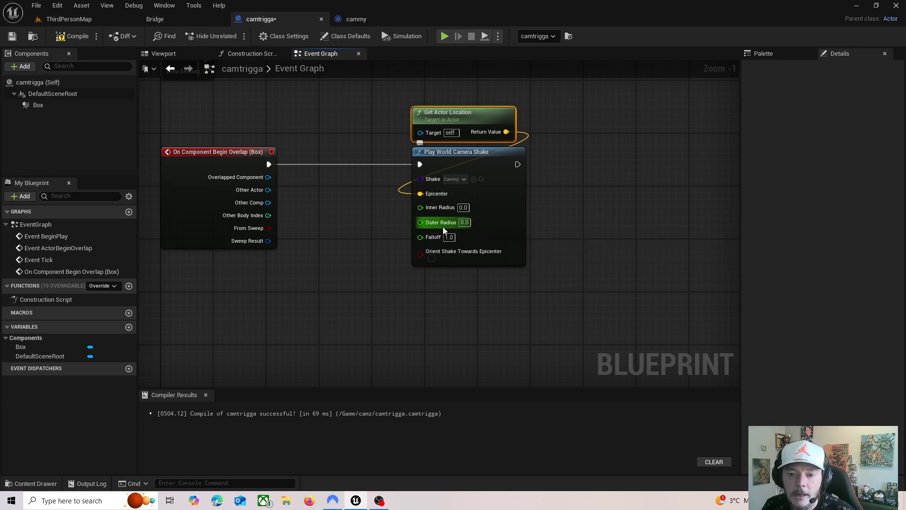
Set the camera shake's Outer Radius to 2000, and compile and save the camtrigga blueprint
{"action": "left_click", "coordinate": [465, 222]}
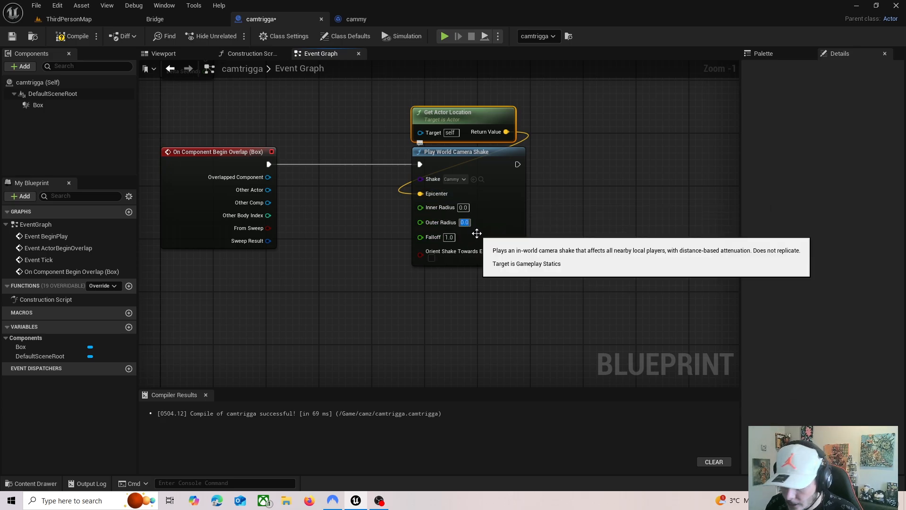
{"action": "type", "text": "2000"}
{"action": "key", "text": "Return"}
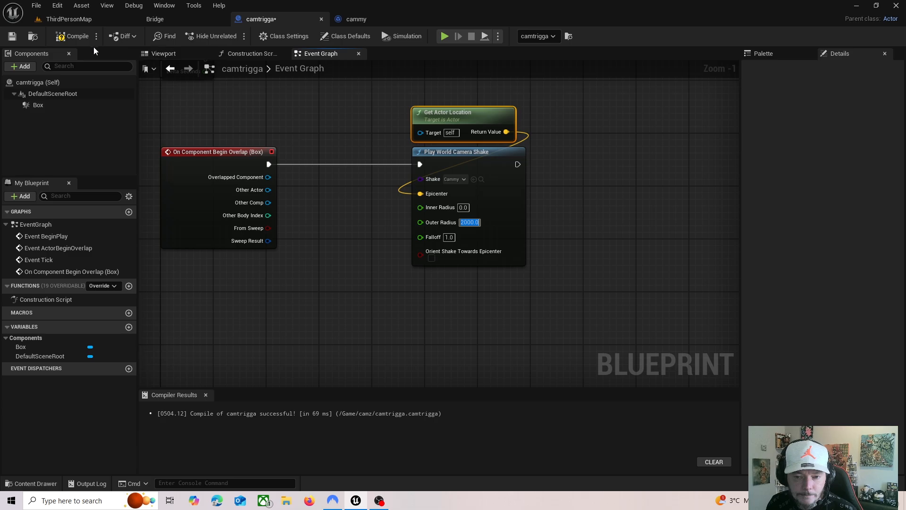
{"action": "left_click", "coordinate": [71, 37]}
{"action": "left_click", "coordinate": [12, 36]}
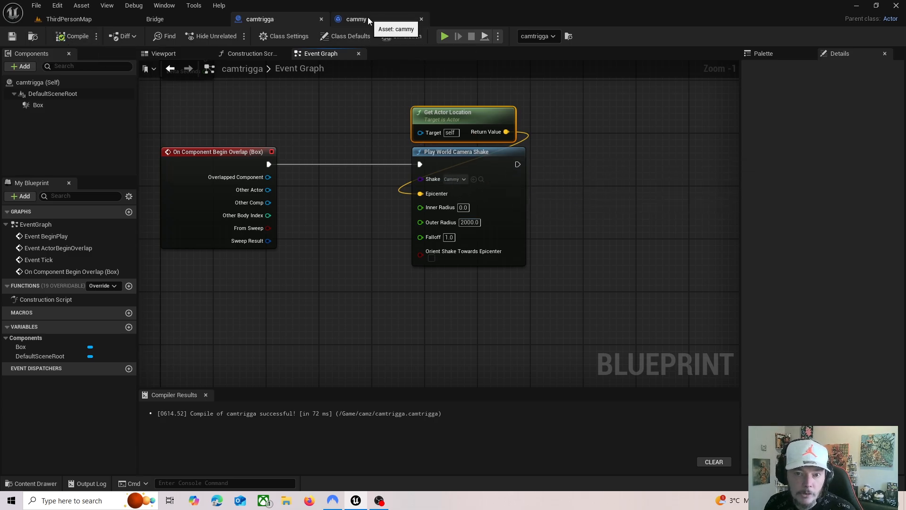
Play-test ThirdPersonMap by running the character into the trigger box to check the camera shake, and end the session
{"action": "left_click", "coordinate": [73, 18]}
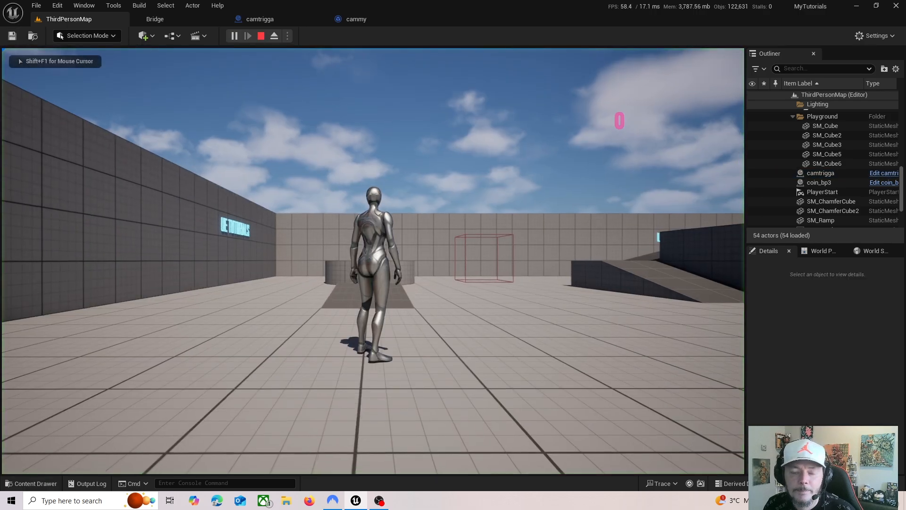
{"action": "left_click", "coordinate": [380, 244]}
{"action": "key", "text": "w"}
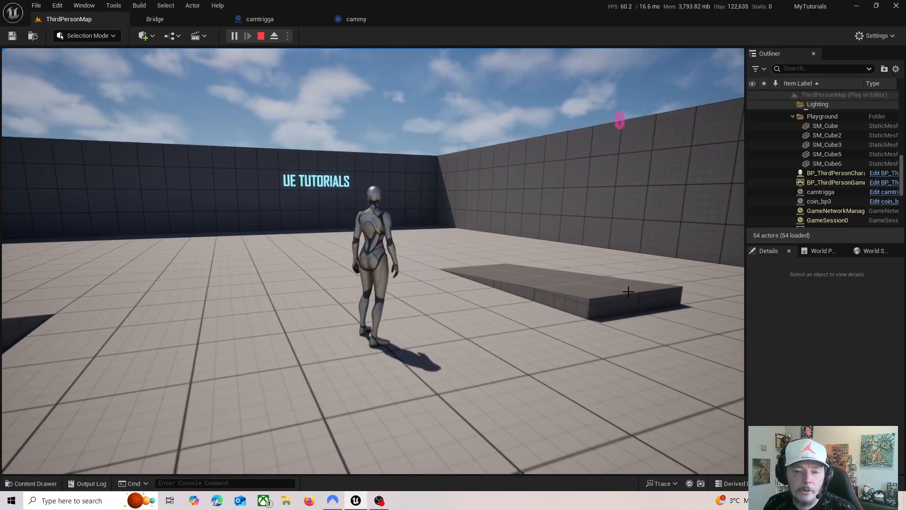
{"action": "key", "text": "Escape"}
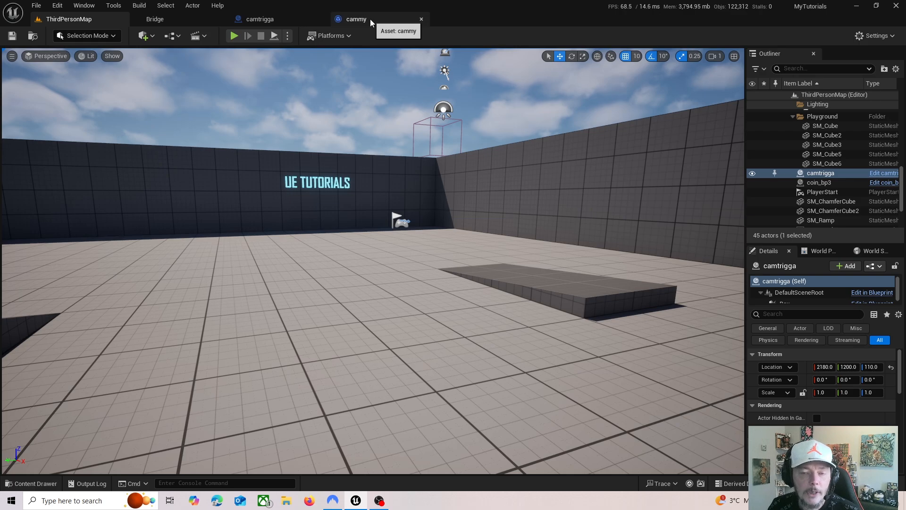
Open the cammy camera shake blueprint from the camz folder and expand its Rot Oscillation settings
{"action": "left_click", "coordinate": [21, 485]}
{"action": "left_click", "coordinate": [251, 406]}
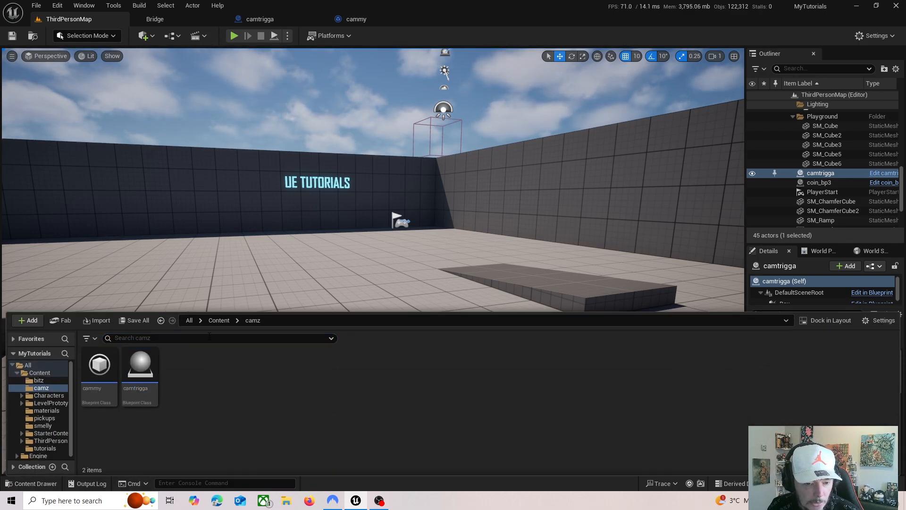
{"action": "double_click", "coordinate": [99, 373]}
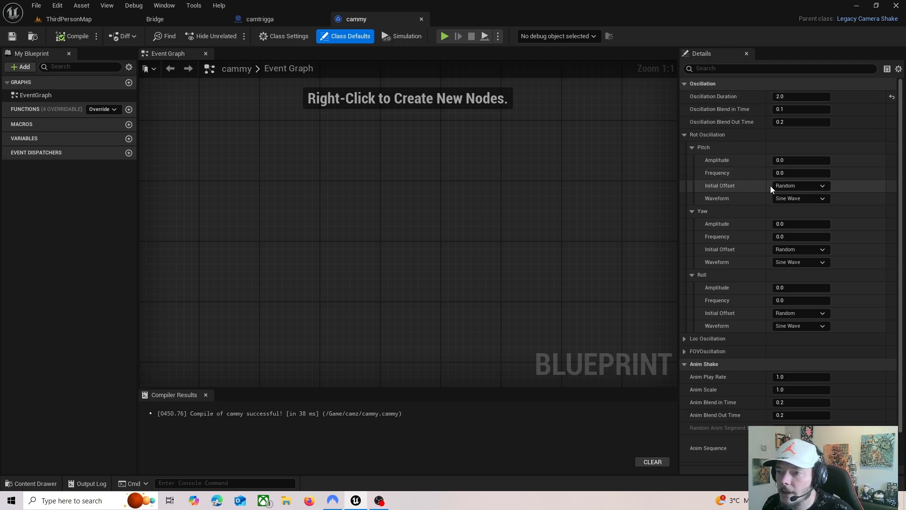
{"action": "left_click", "coordinate": [685, 136]}
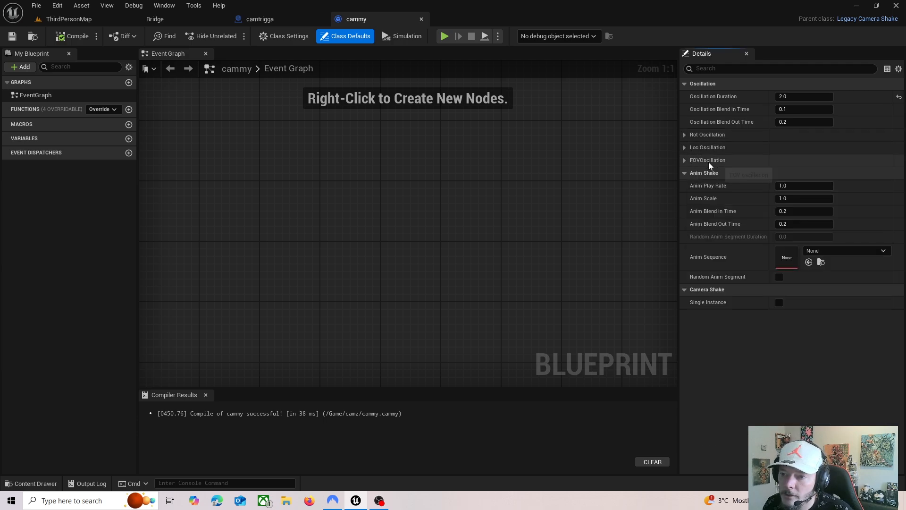
{"action": "left_click", "coordinate": [685, 134]}
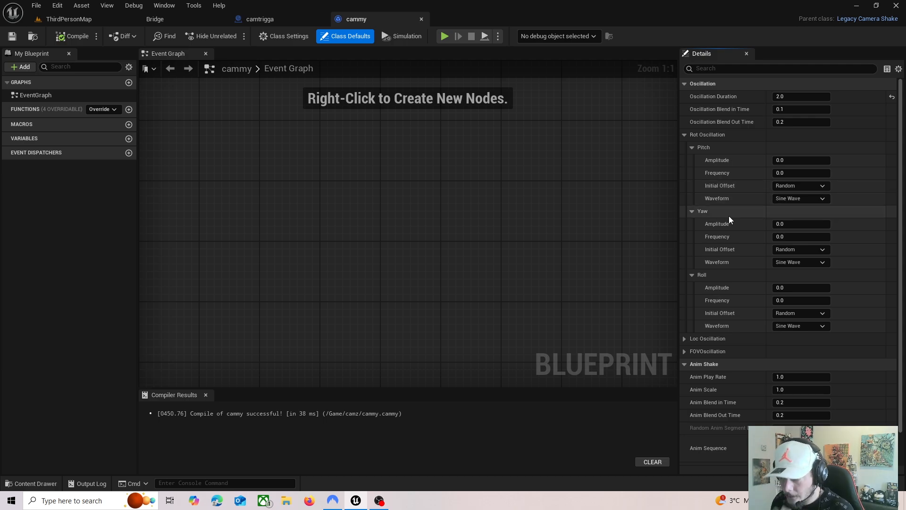
Set the rotational oscillation's Pitch amplitude to 10 and frequency to 4, and compile and save the cammy blueprint
{"action": "left_click", "coordinate": [792, 161]}
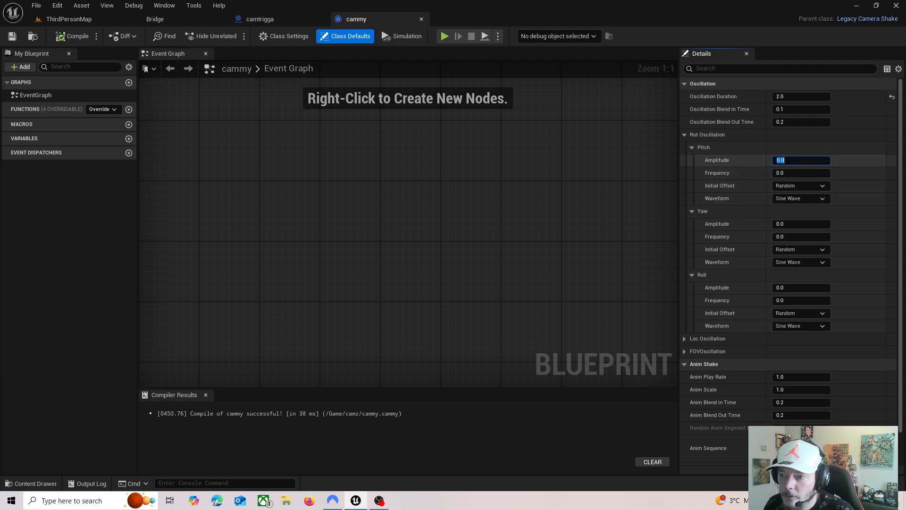
{"action": "left_click", "coordinate": [795, 173]}
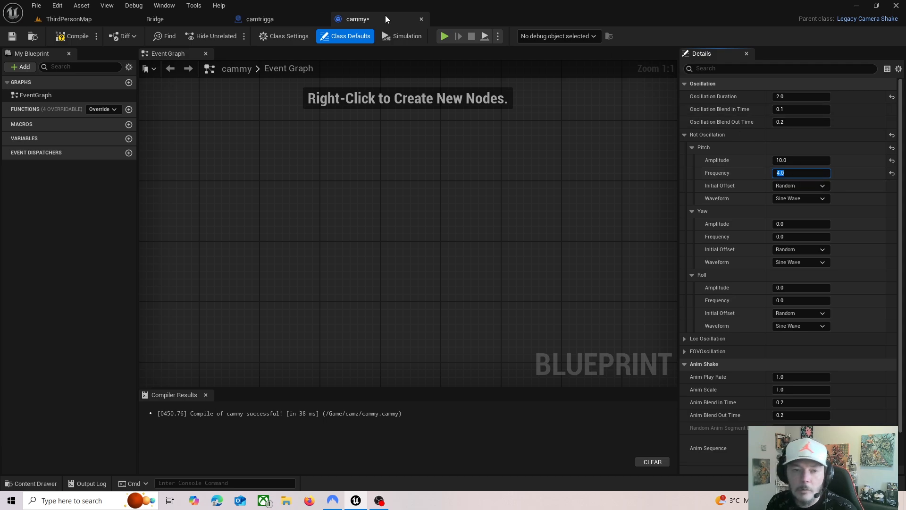
{"action": "left_click", "coordinate": [79, 36]}
{"action": "left_click", "coordinate": [12, 36]}
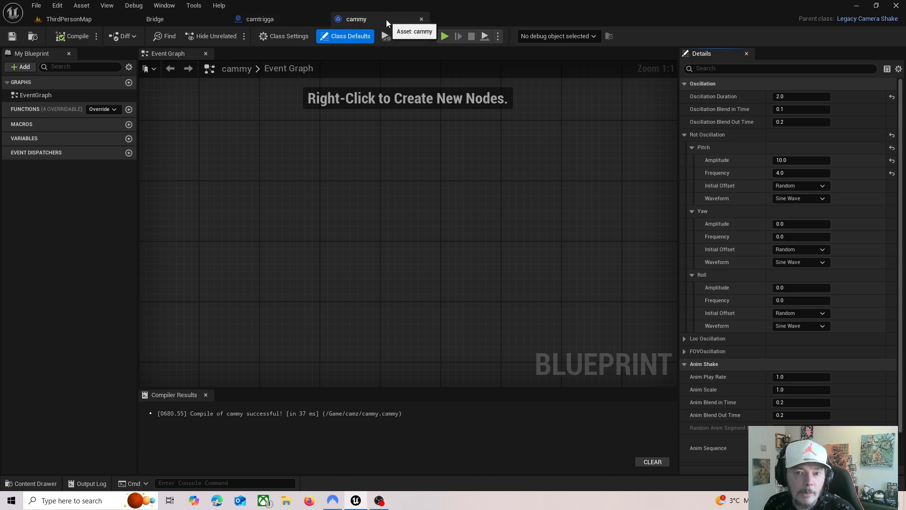
Play-test ThirdPersonMap by running the character through the trigger box to check the pitch shake, and end the session
{"action": "left_click", "coordinate": [283, 20]}
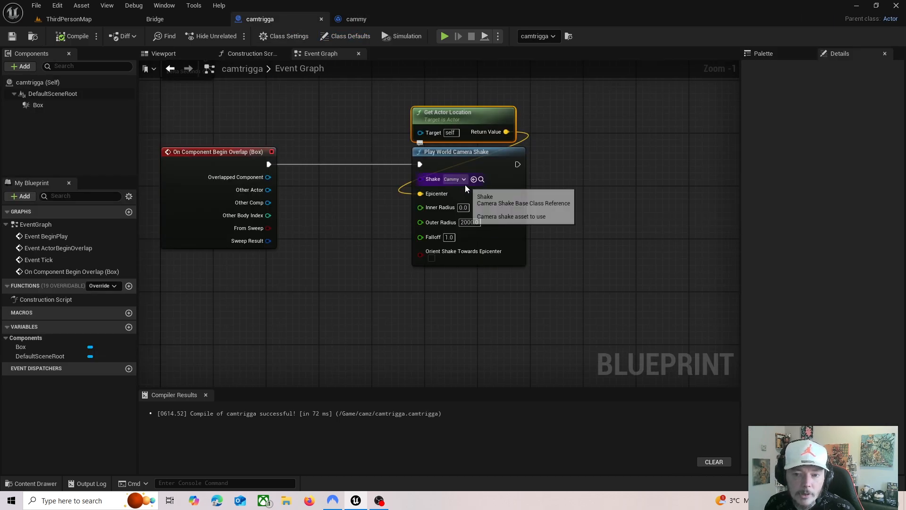
{"action": "left_click", "coordinate": [66, 20]}
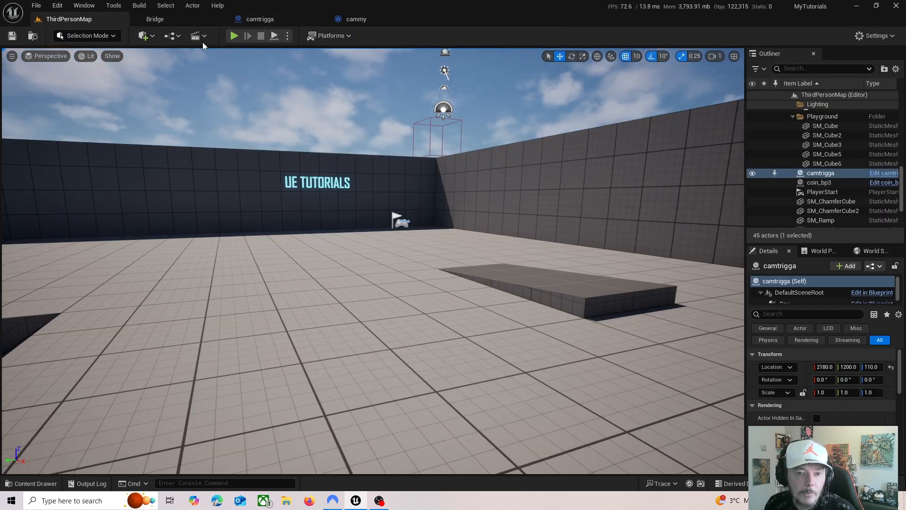
{"action": "left_click", "coordinate": [234, 36]}
{"action": "key", "text": "w"}
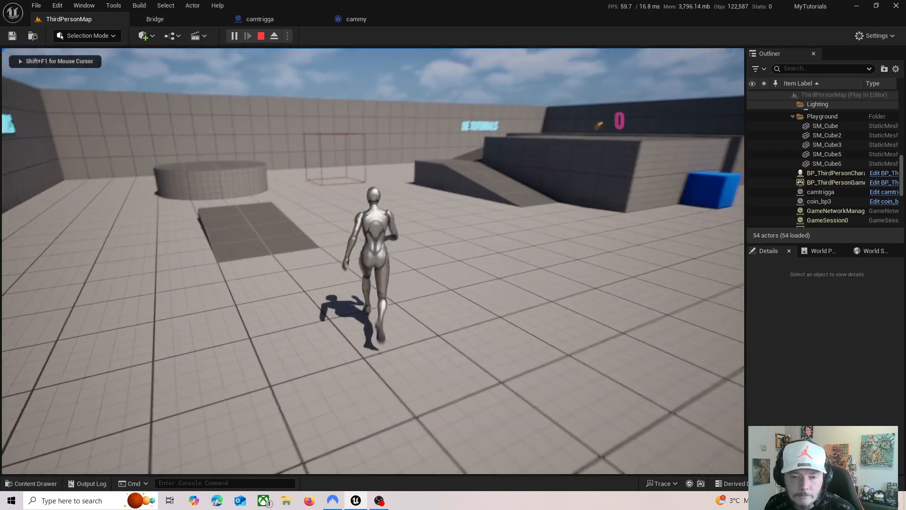
{"action": "key", "text": "w"}
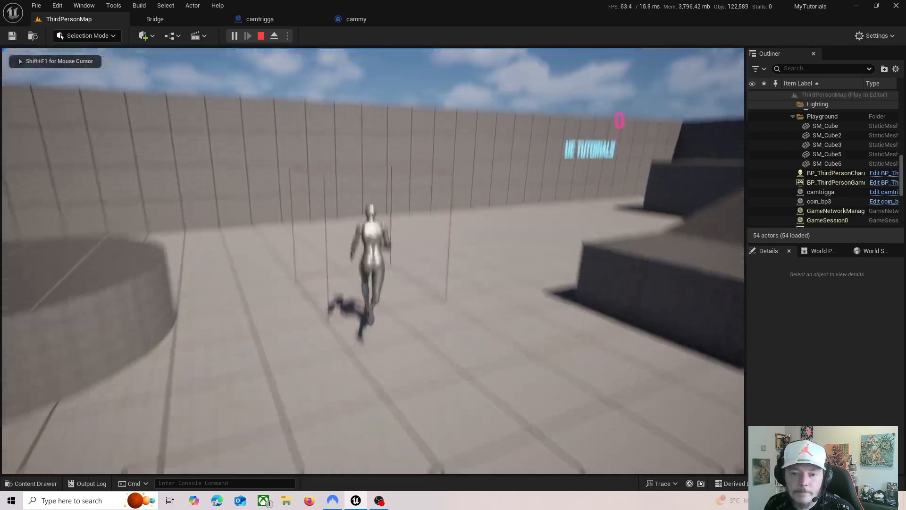
{"action": "key", "text": "w"}
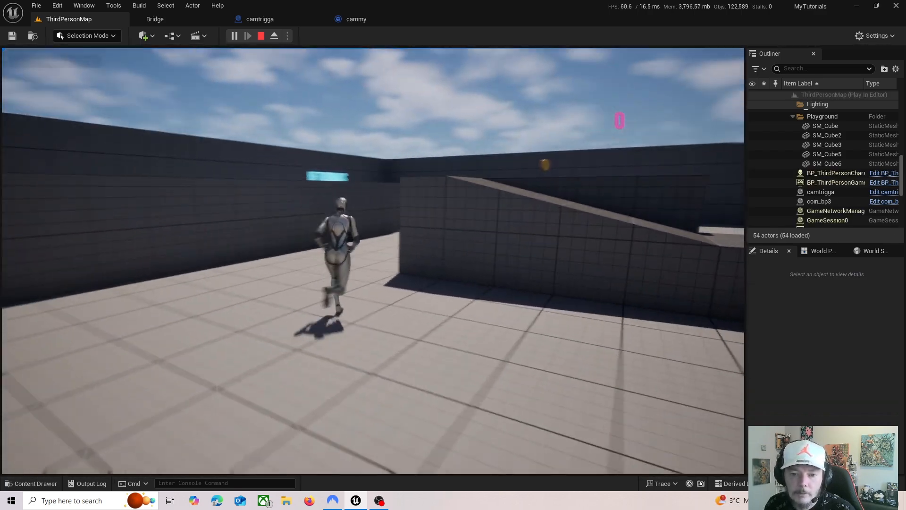
{"action": "key", "text": "w"}
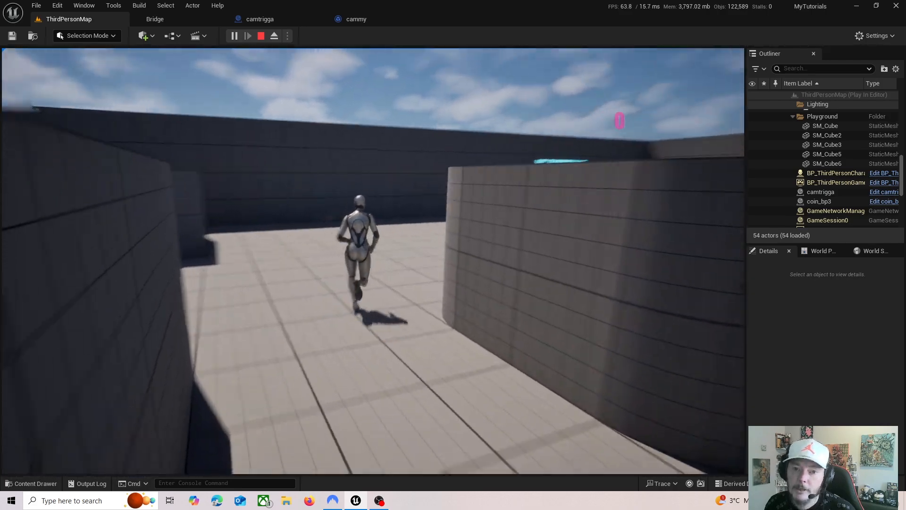
{"action": "key", "text": "Escape"}
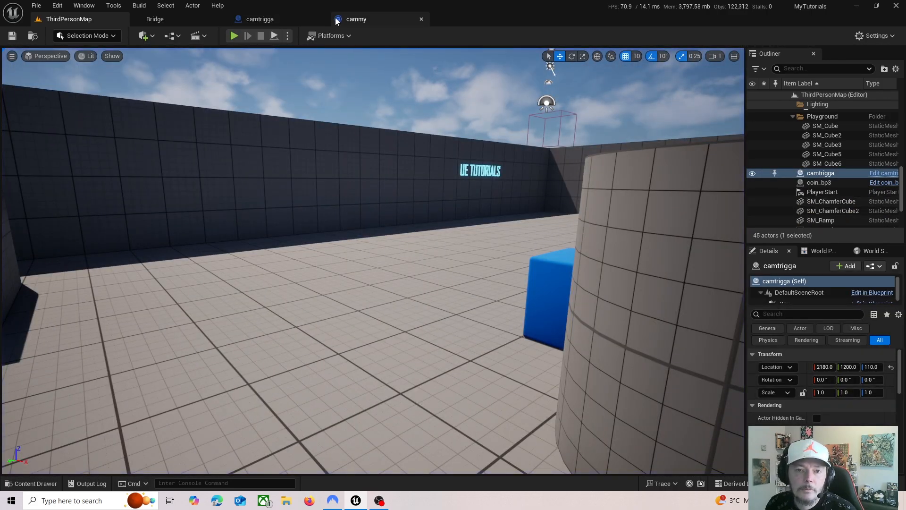
In the cammy blueprint, set the rotational oscillation's Yaw amplitude to 15 and frequency to 12
{"action": "left_click", "coordinate": [357, 20]}
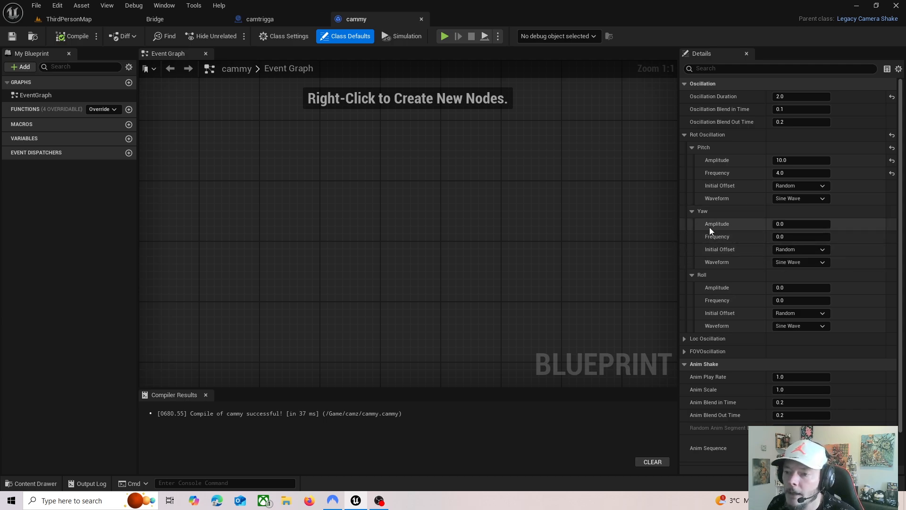
{"action": "left_click", "coordinate": [801, 226]}
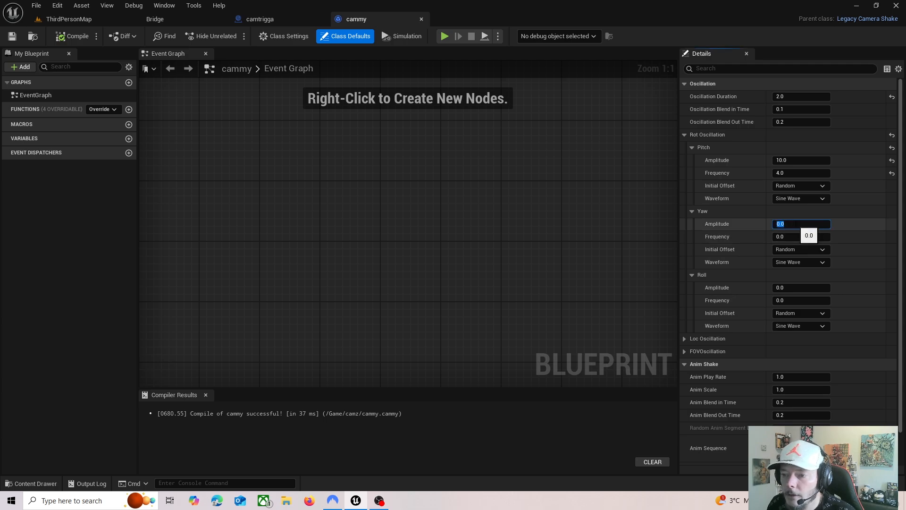
{"action": "left_click", "coordinate": [797, 236]}
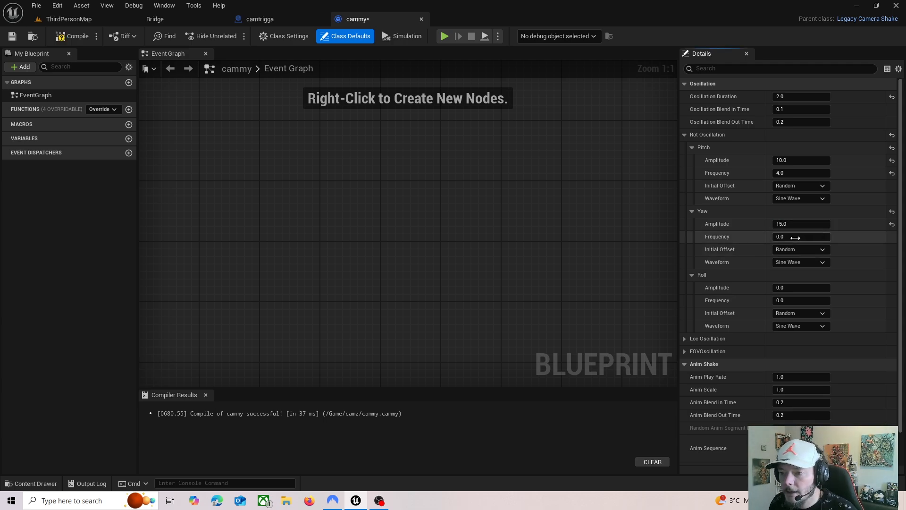
{"action": "type", "text": "12"}
{"action": "key", "text": "Return"}
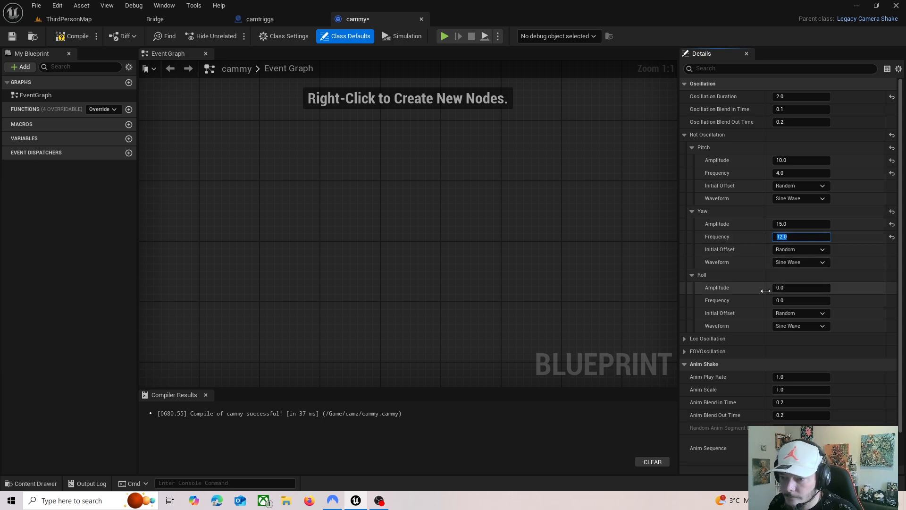
Set the rotational oscillation's Roll amplitude to 20 and frequency to 6, and compile and save the cammy blueprint
{"action": "left_click", "coordinate": [795, 288]}
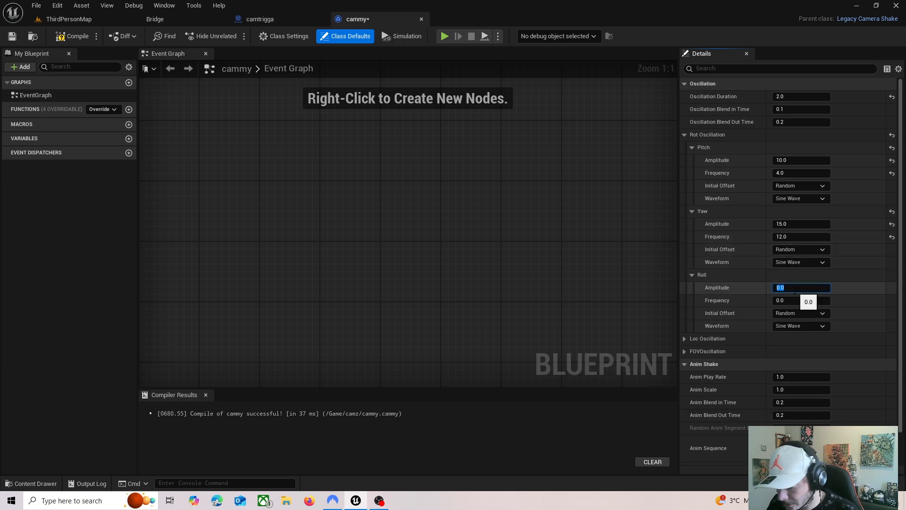
{"action": "key", "text": "Return"}
{"action": "left_click", "coordinate": [797, 301]}
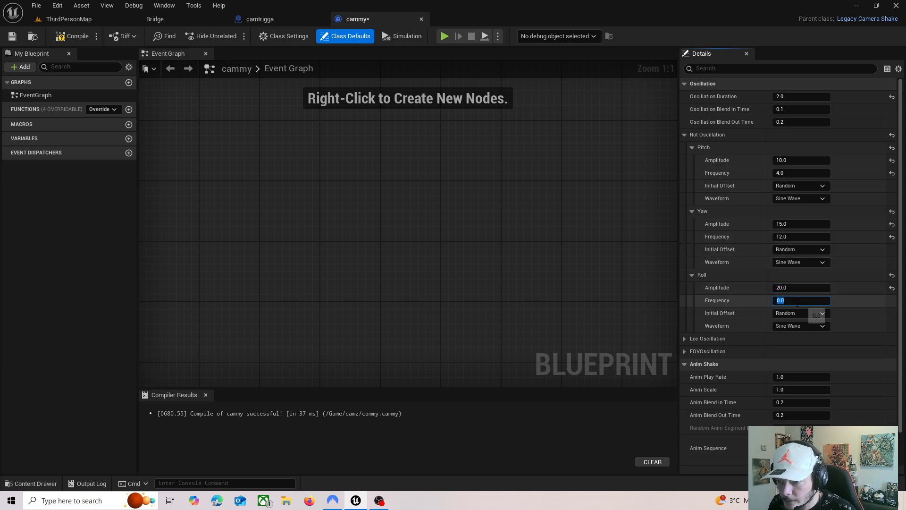
{"action": "left_click", "coordinate": [72, 36]}
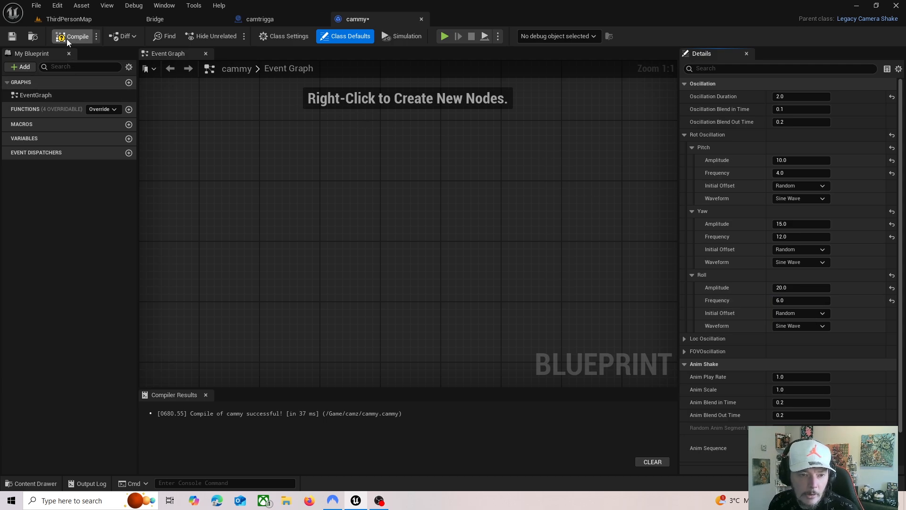
Play-test the combined pitch, yaw and roll shake in ThirdPersonMap, end the session, and inspect the trigger box in the level
{"action": "left_click", "coordinate": [81, 18]}
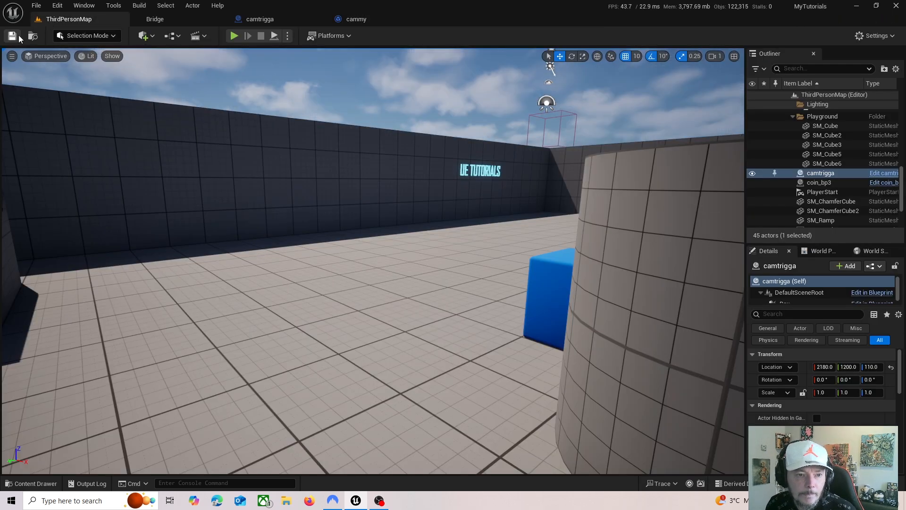
{"action": "left_click", "coordinate": [234, 36]}
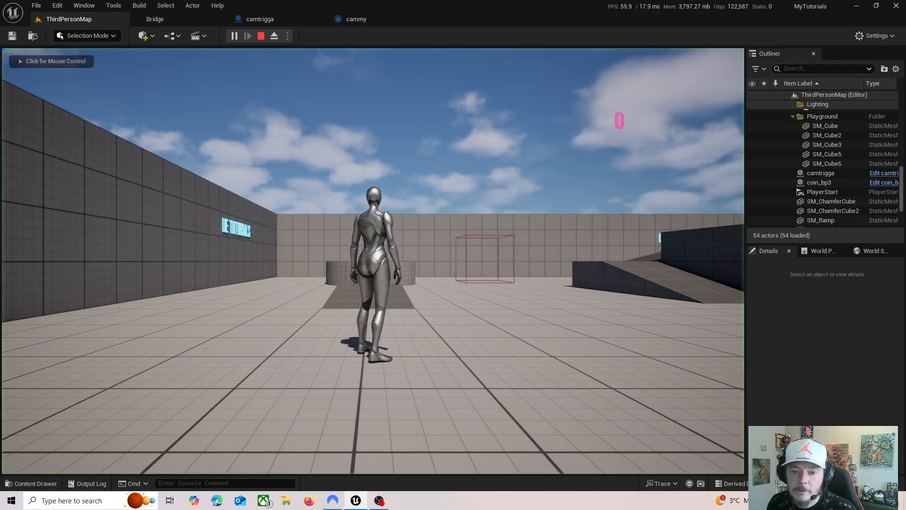
{"action": "key", "text": "w"}
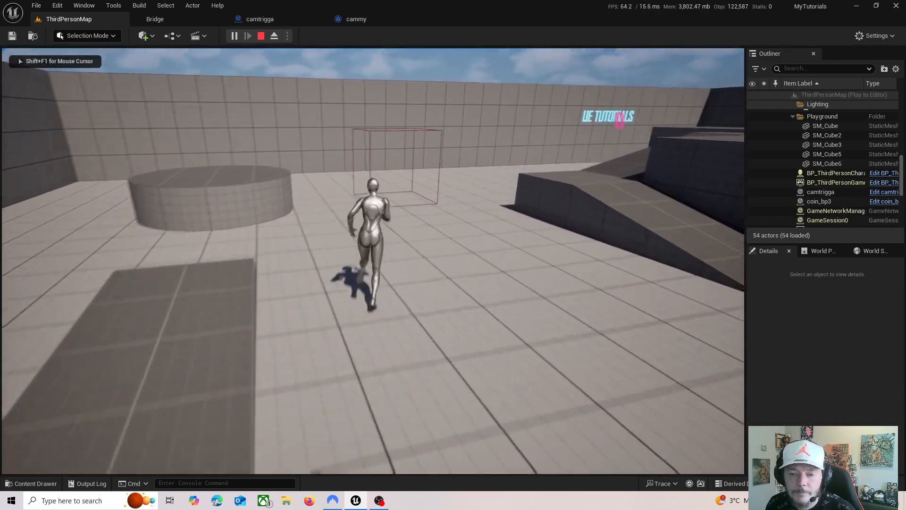
{"action": "key", "text": "w"}
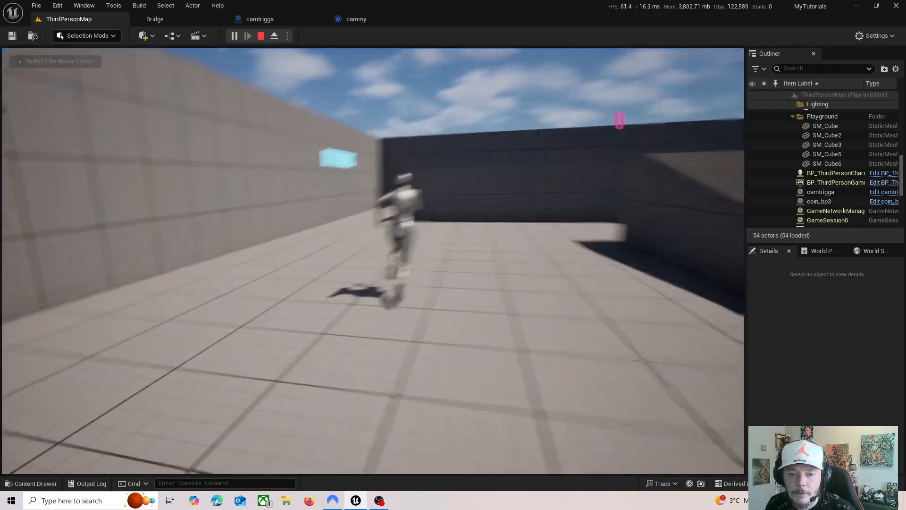
{"action": "key", "text": "w"}
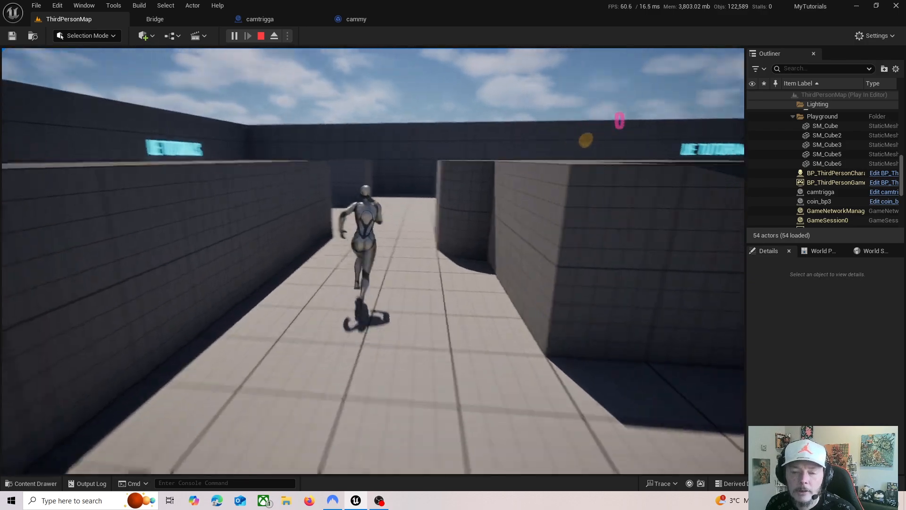
{"action": "key", "text": "w"}
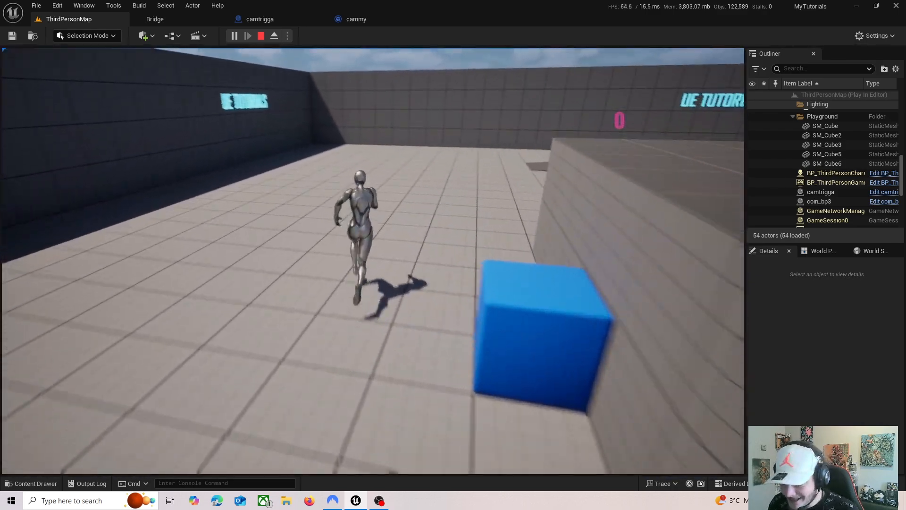
{"action": "key", "text": "Escape"}
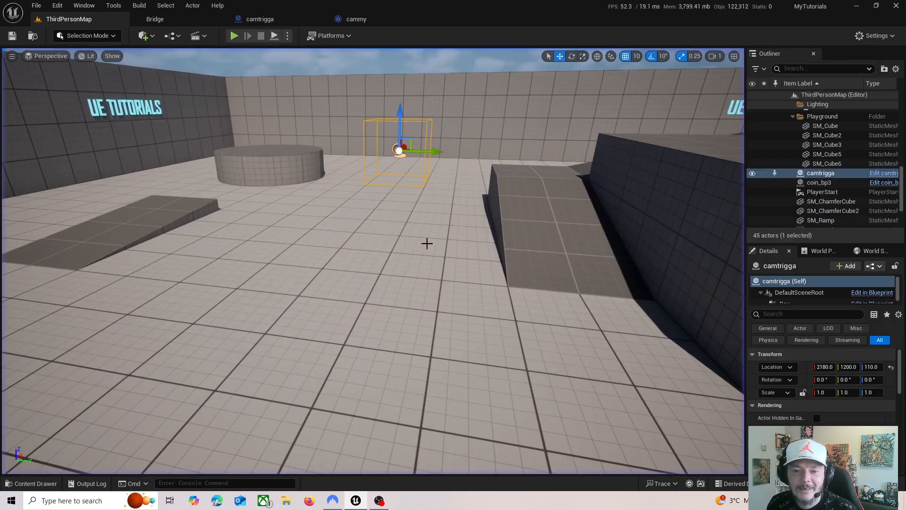
{"action": "right_click_drag", "start_coordinate": [381, 250], "coordinate": [414, 253]}
{"action": "key", "text": "a"}
{"action": "key", "text": "w"}
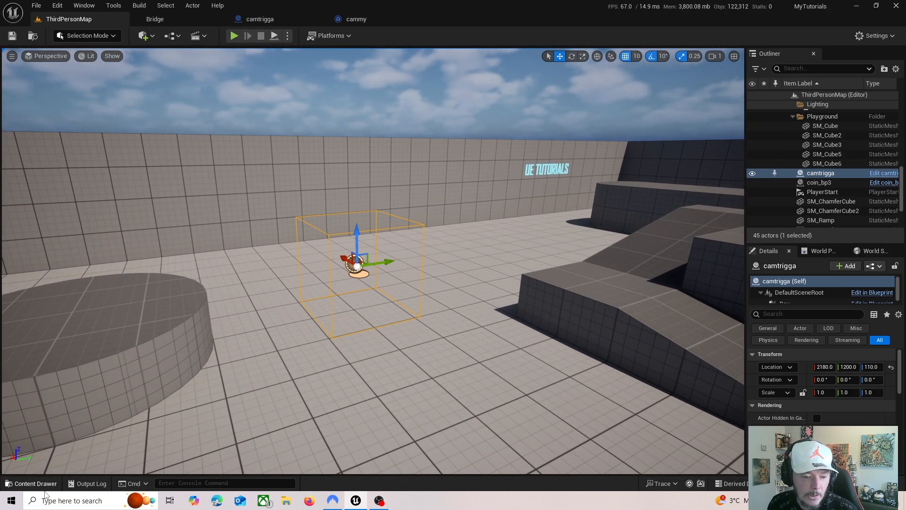
{"action": "left_click", "coordinate": [31, 483]}
{"action": "right_click", "coordinate": [226, 395]}
{"action": "mouse_move", "coordinate": [231, 404]}
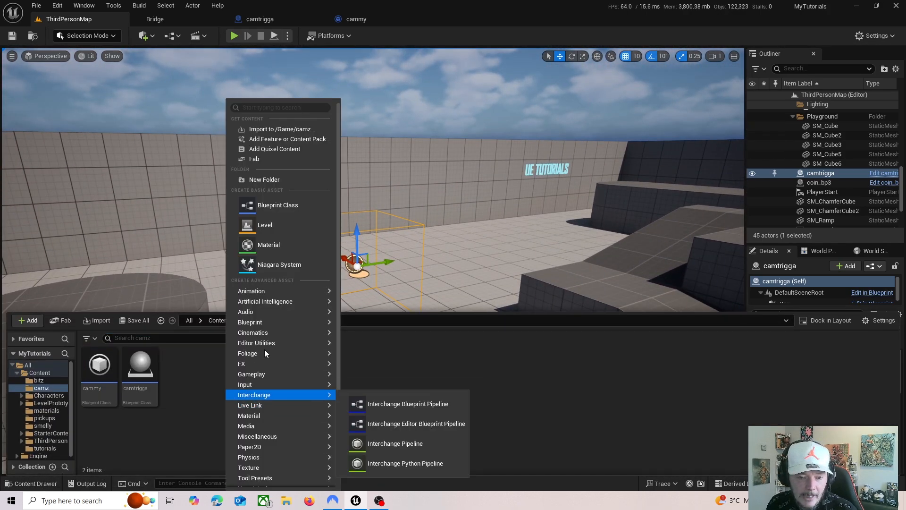
{"action": "left_click", "coordinate": [302, 207]}
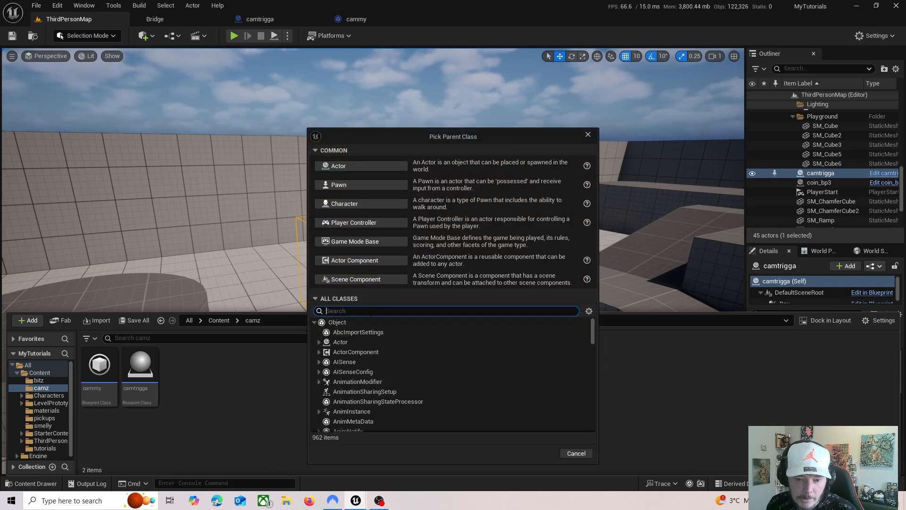
{"action": "type", "text": "camsh"}
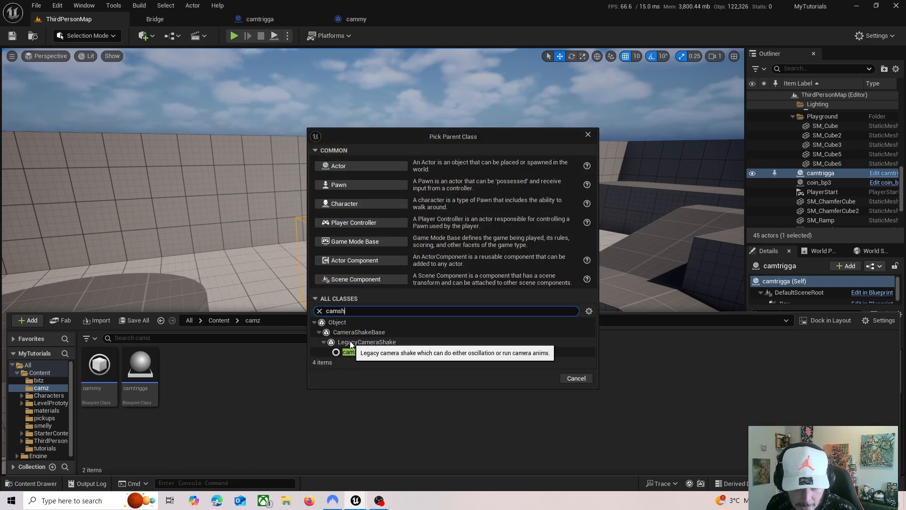
{"action": "left_click", "coordinate": [644, 394]}
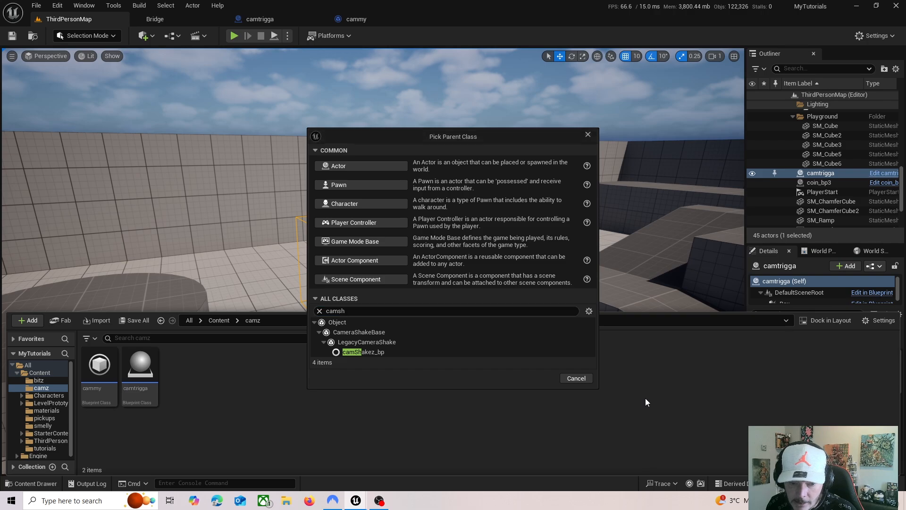
{"action": "left_click", "coordinate": [576, 378]}
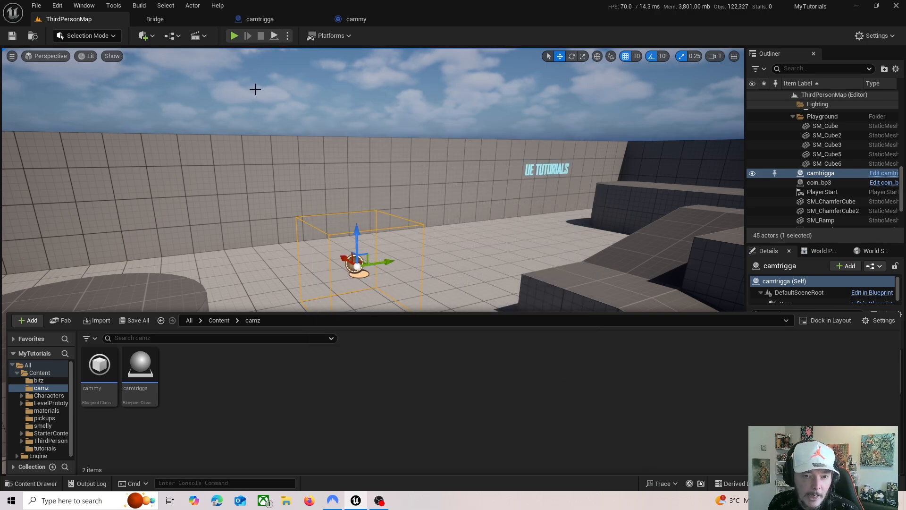
Return to camtrigga's event graph and review the overlap event's connection to the Play World Camera Shake node
{"action": "left_click", "coordinate": [257, 19]}
{"action": "scroll", "coordinate": [358, 222], "scroll_direction": "down", "scroll_amount": 2}
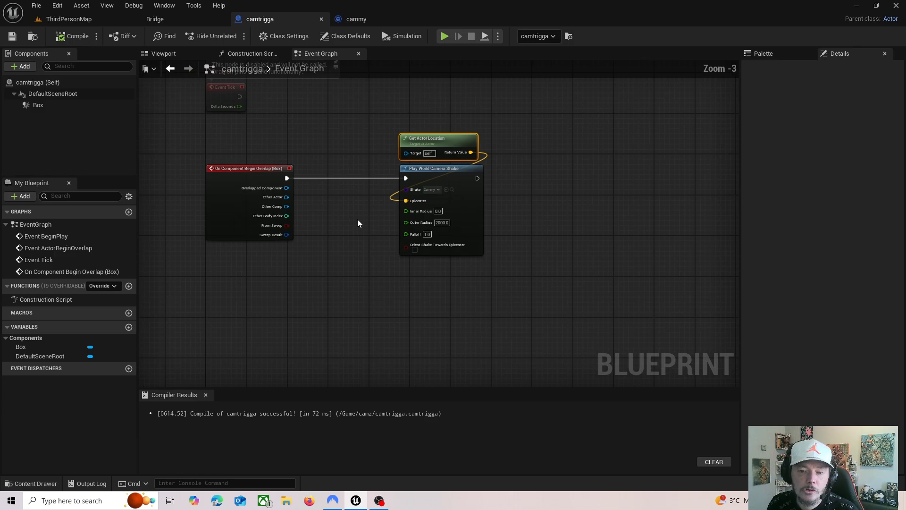
Inspect the camtrigga trigger box placed in ThirdPersonMap from a closer angle
{"action": "left_click", "coordinate": [68, 19]}
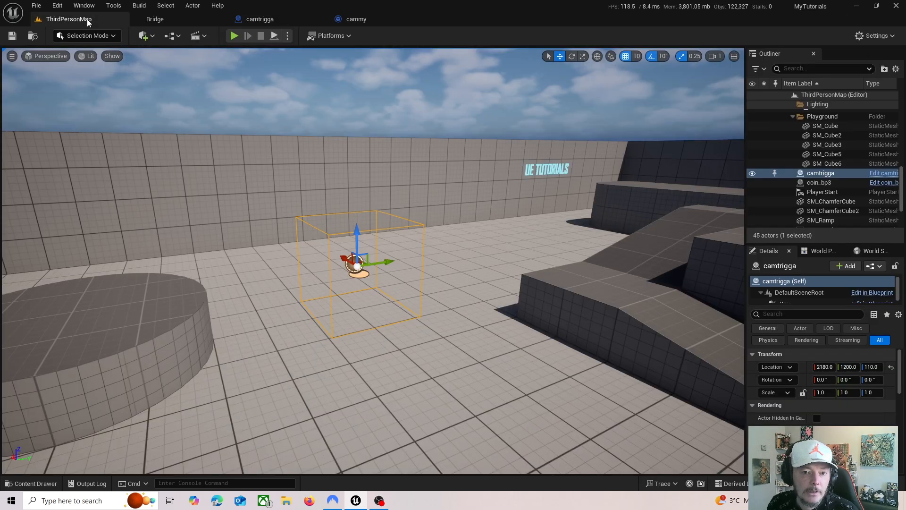
{"action": "scroll", "coordinate": [370, 271], "scroll_direction": "up", "scroll_amount": 2}
{"action": "key", "text": "a"}
{"action": "right_click_drag", "start_coordinate": [370, 271], "coordinate": [432, 262]}
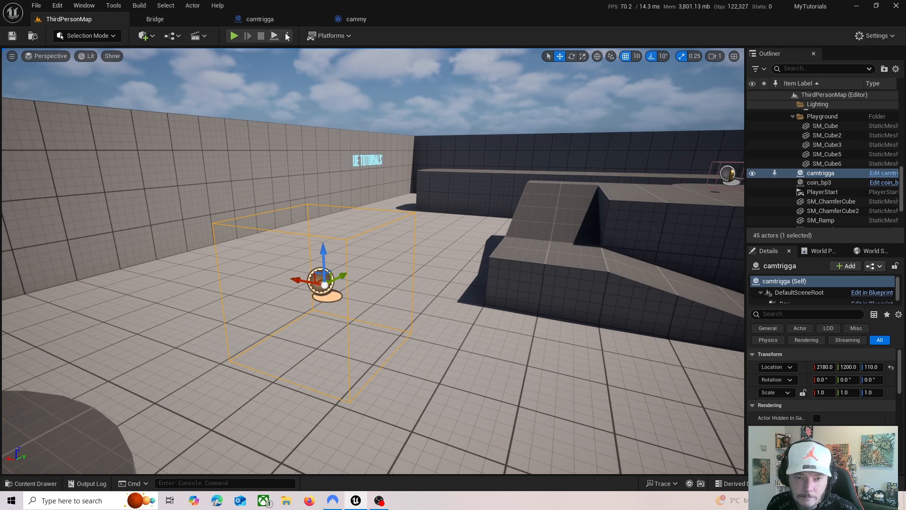
Review camtrigga's Box component and its On Component Begin Overlap event in the event graph
{"action": "left_click", "coordinate": [257, 20]}
{"action": "left_click", "coordinate": [59, 105]}
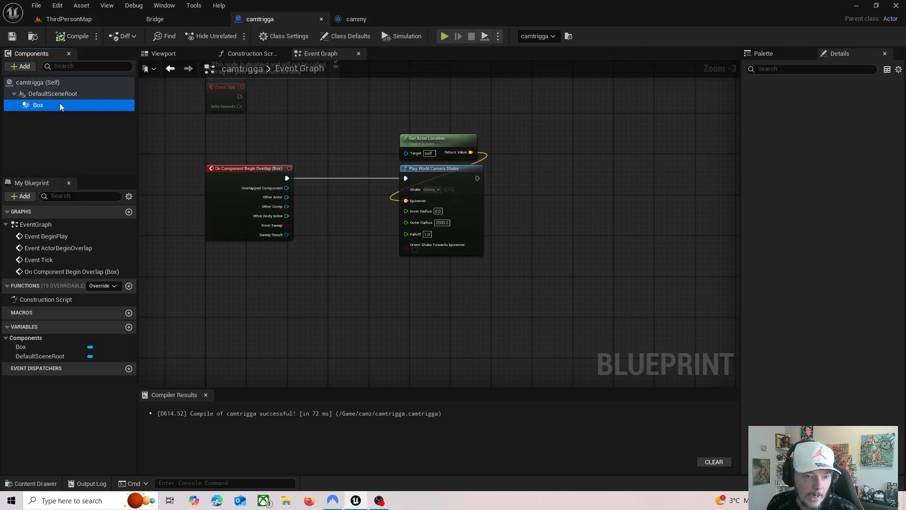
{"action": "left_click", "coordinate": [163, 54]}
{"action": "left_click", "coordinate": [34, 106]}
{"action": "left_click", "coordinate": [318, 54]}
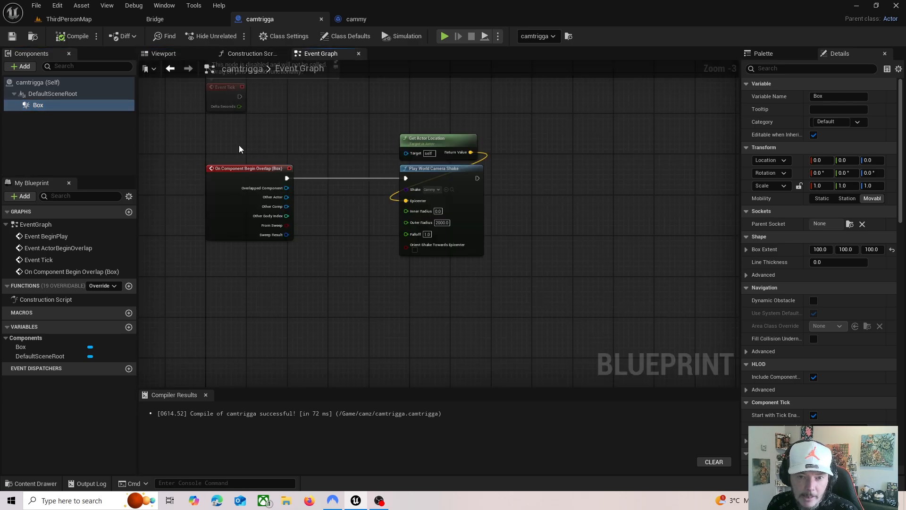
{"action": "left_click", "coordinate": [248, 176]}
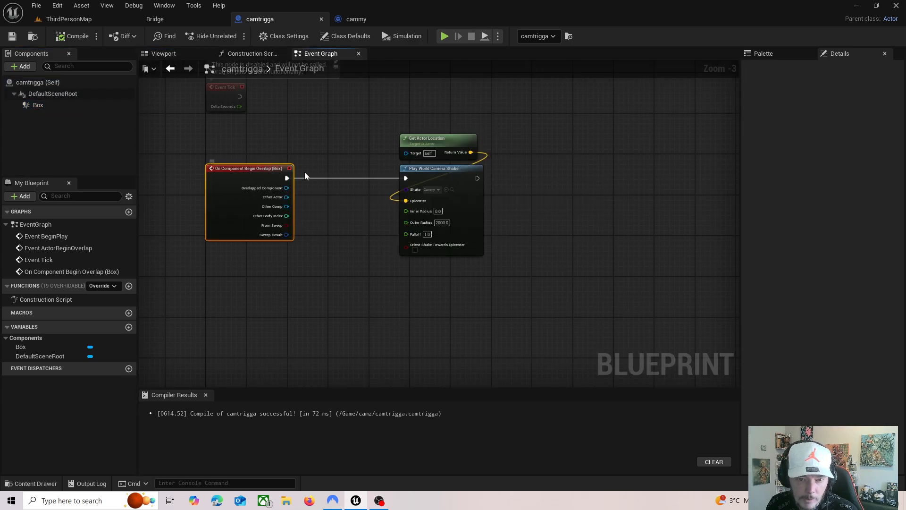
Look over the trigger box's surroundings in ThirdPersonMap and recheck the Play World Camera Shake node in camtrigga
{"action": "left_click", "coordinate": [102, 21]}
{"action": "right_click_drag", "start_coordinate": [406, 276], "coordinate": [366, 250]}
{"action": "key", "text": "d"}
{"action": "key", "text": "s"}
{"action": "key", "text": "s"}
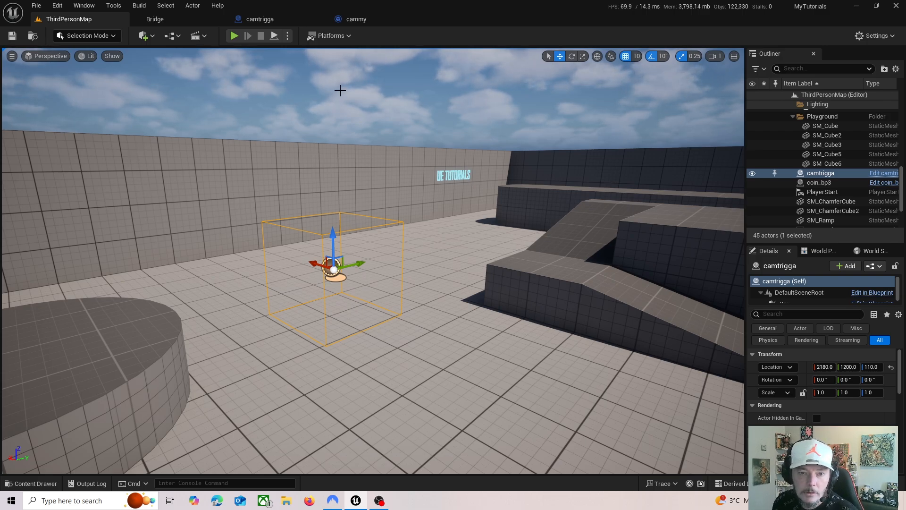
{"action": "left_click", "coordinate": [258, 19]}
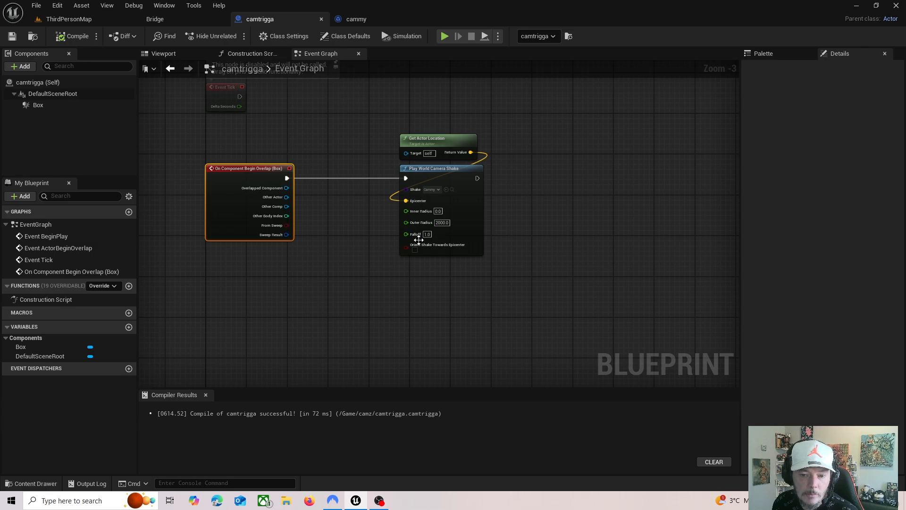
In ThirdPersonMap, move the camtrigga trigger box to the corner of the large raised block, at location 1280, 1800, 140
{"action": "left_click", "coordinate": [109, 23]}
{"action": "right_click_drag", "start_coordinate": [368, 279], "coordinate": [413, 277]}
{"action": "key", "text": "w"}
{"action": "left_click", "coordinate": [432, 257]}
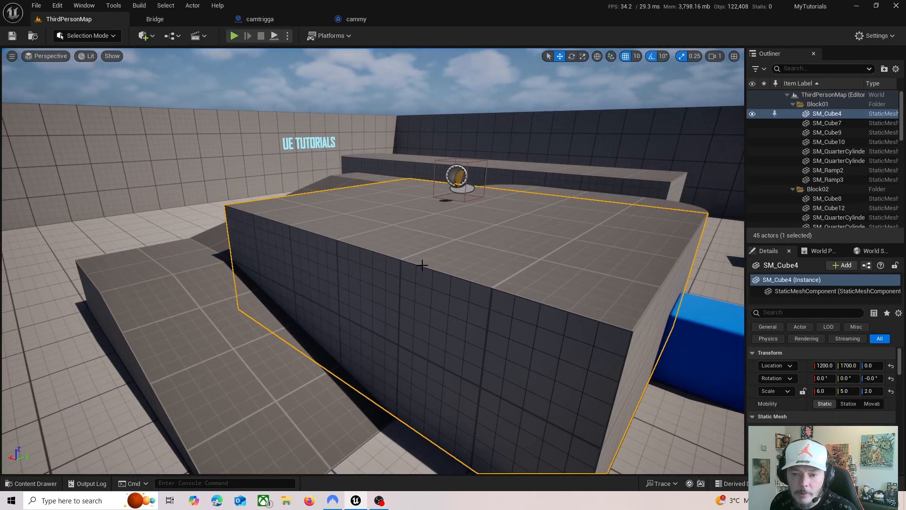
{"action": "key", "text": "f"}
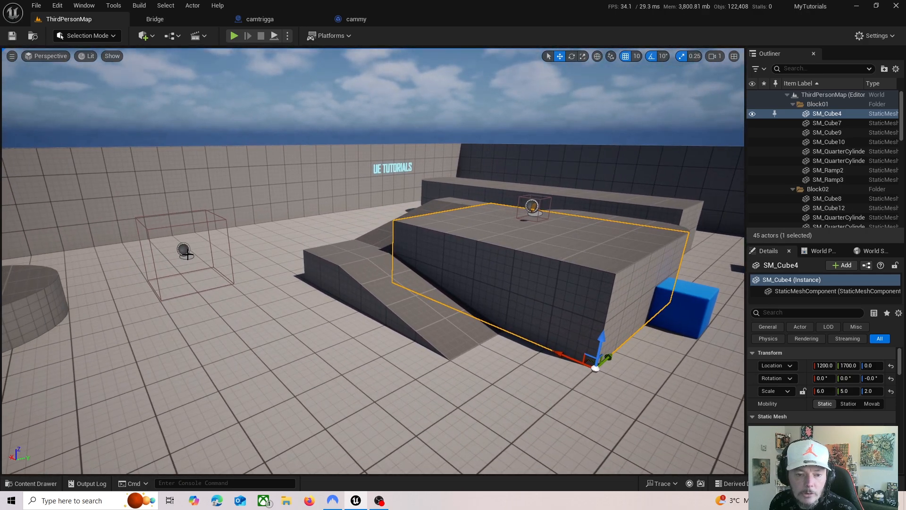
{"action": "left_click", "coordinate": [179, 249]}
{"action": "left_click_drag", "start_coordinate": [210, 248], "coordinate": [551, 263]}
{"action": "key", "text": "f"}
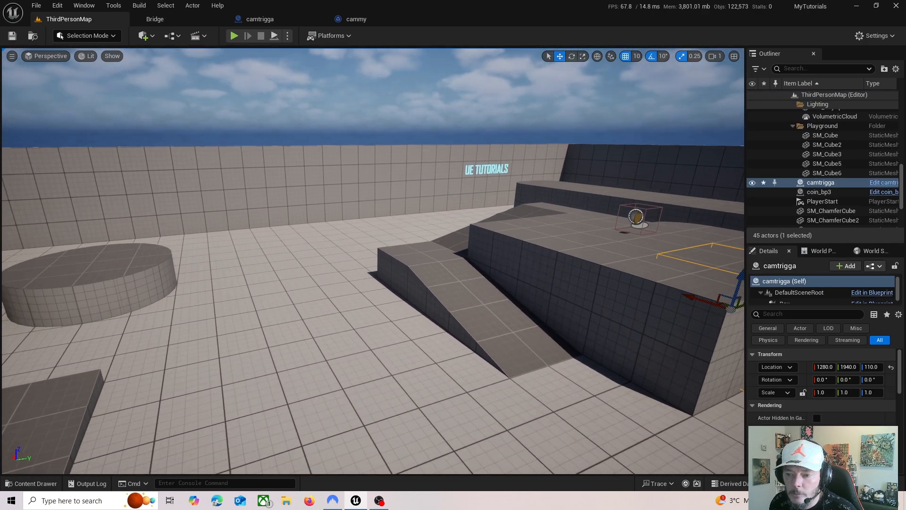
{"action": "left_click_drag", "start_coordinate": [516, 302], "coordinate": [422, 311]}
{"action": "left_click_drag", "start_coordinate": [377, 289], "coordinate": [383, 265]}
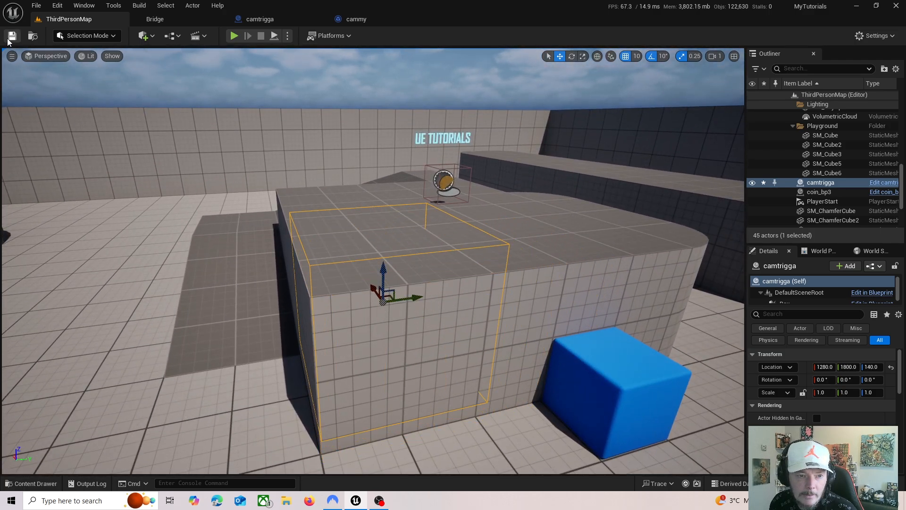
Play-test the relocated camera shake trigger by running and jumping with the character, end the session, and focus on the trigger box
{"action": "left_click", "coordinate": [234, 35]}
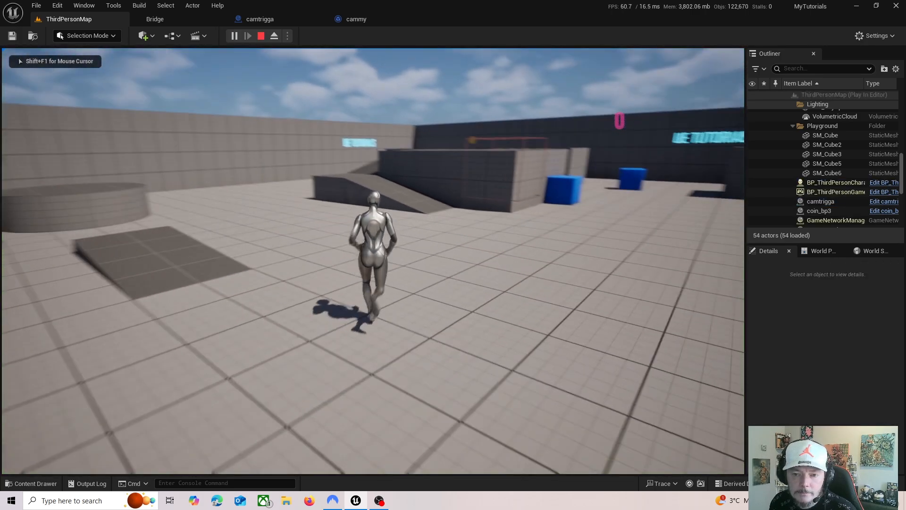
{"action": "key", "text": "w"}
{"action": "key", "text": "space"}
{"action": "key", "text": "w"}
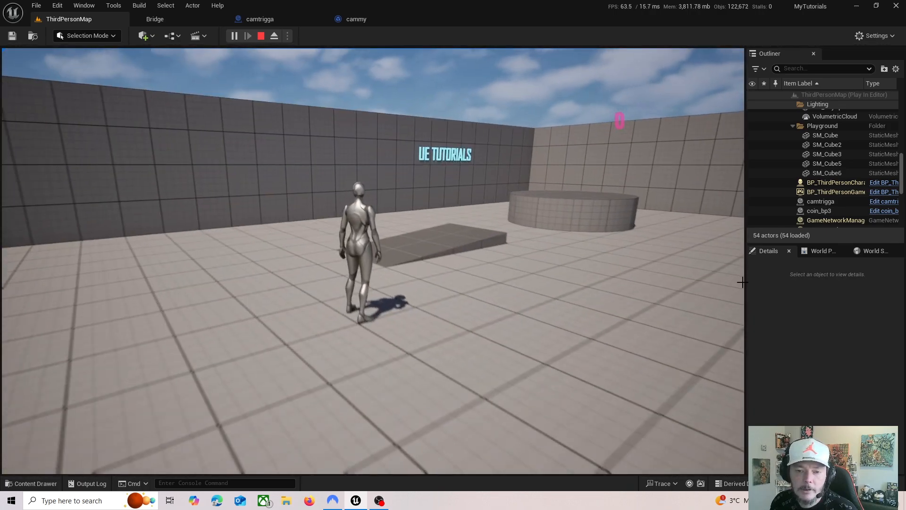
{"action": "key", "text": "Escape"}
{"action": "key", "text": "f"}
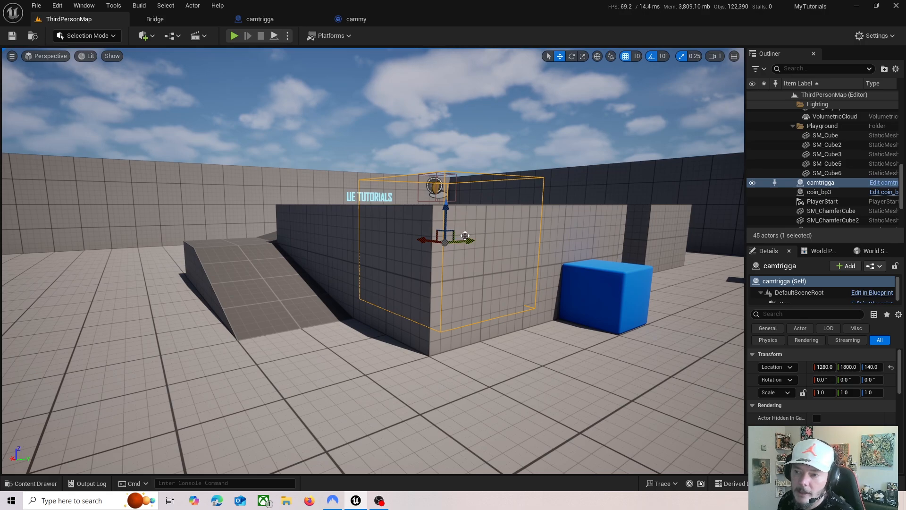
Review cammy's rotational oscillation settings and camtrigga's box in its viewport, and return to ThirdPersonMap
{"action": "left_click", "coordinate": [373, 21]}
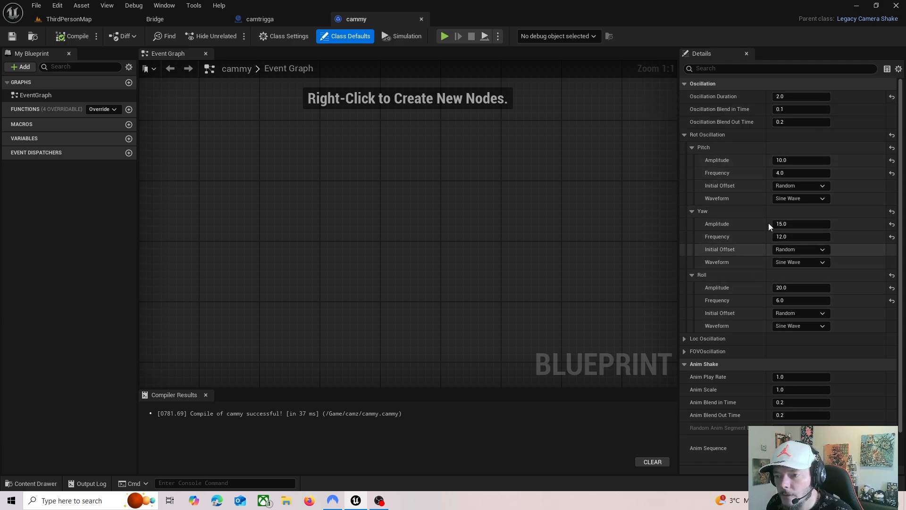
{"action": "left_click", "coordinate": [267, 20]}
{"action": "left_click", "coordinate": [178, 54]}
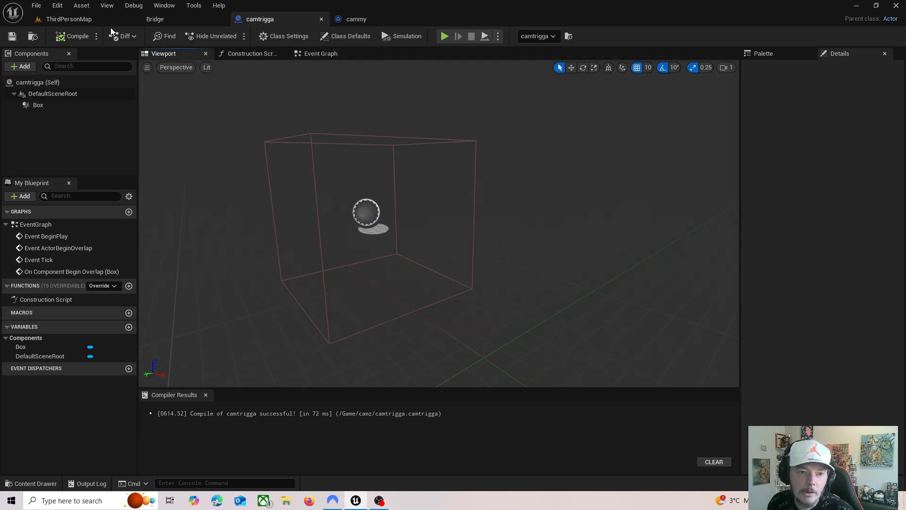
{"action": "left_click", "coordinate": [315, 183]}
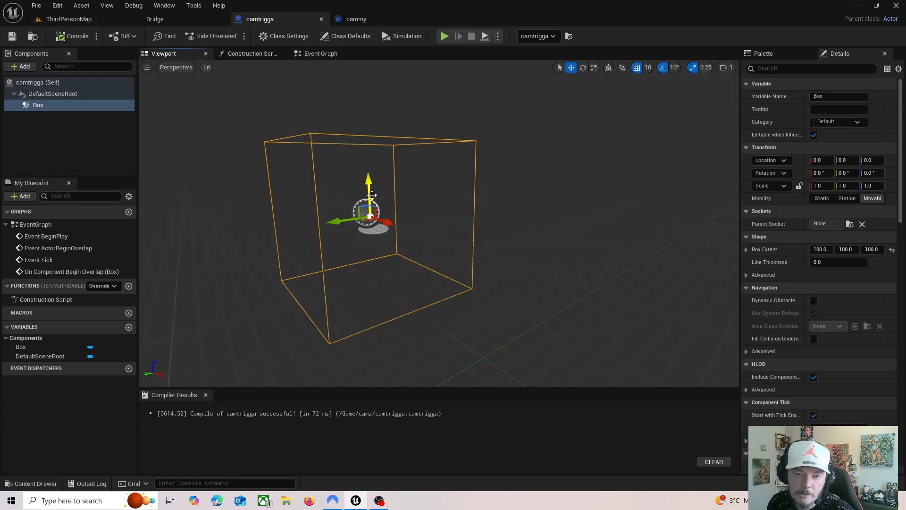
{"action": "left_click", "coordinate": [76, 23]}
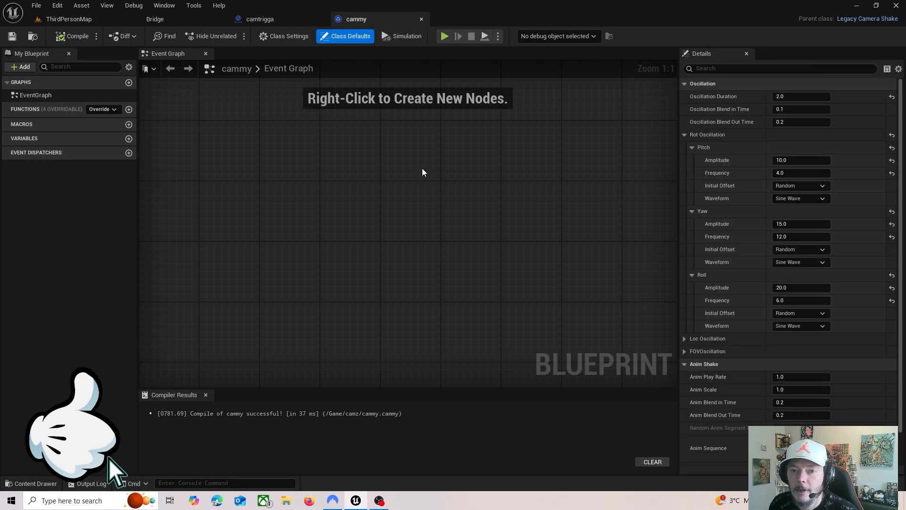
{"action": "left_click", "coordinate": [79, 22]}
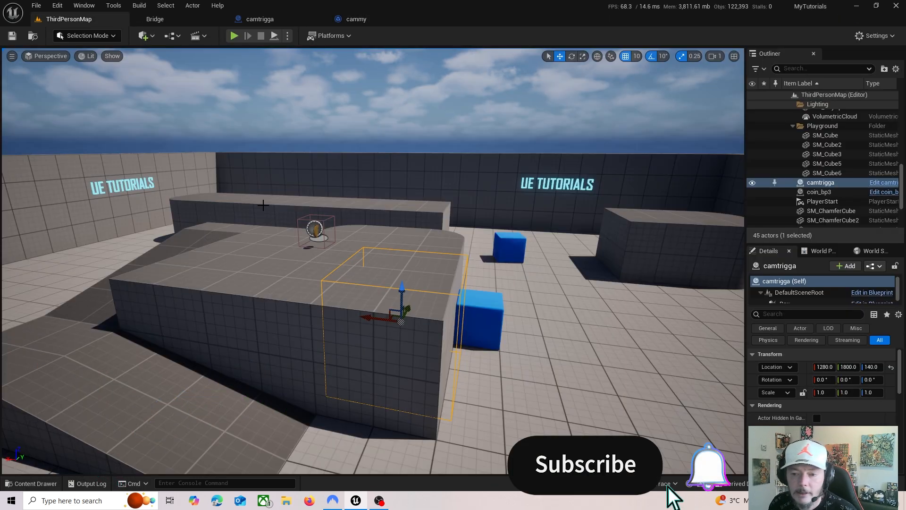